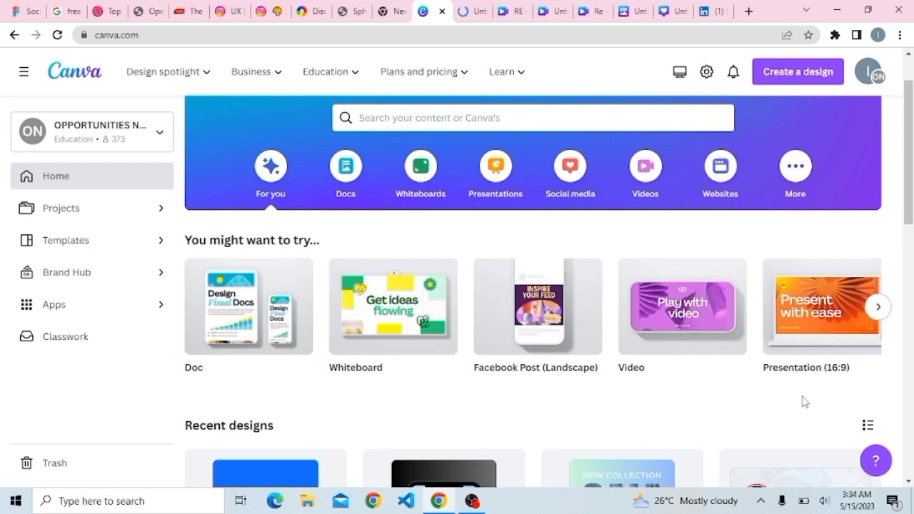
- Create a blank 1920 × 1080 px video design and give its page a solid black background
mouse_move(680, 333)
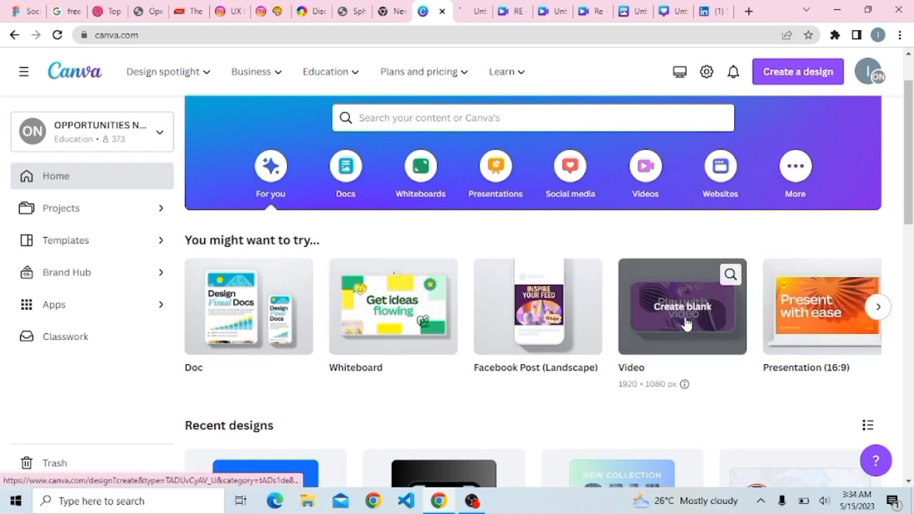
left_click(686, 323)
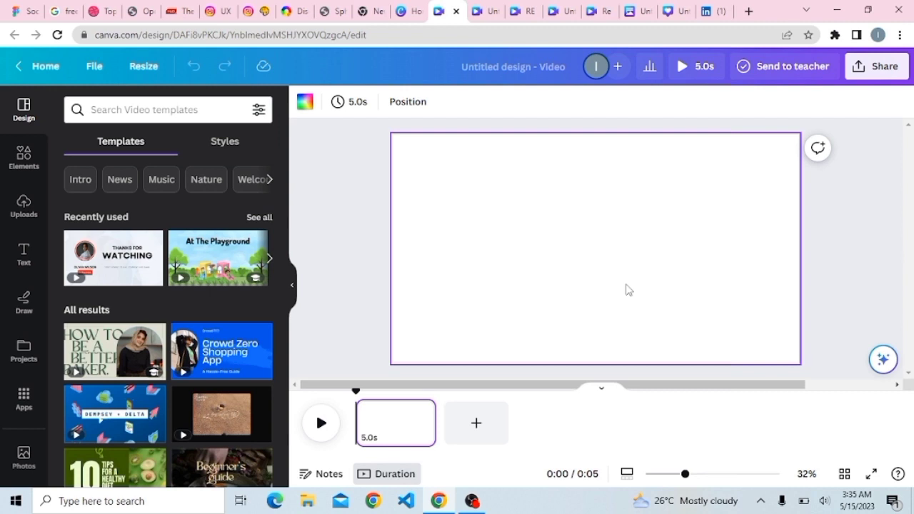
left_click(306, 102)
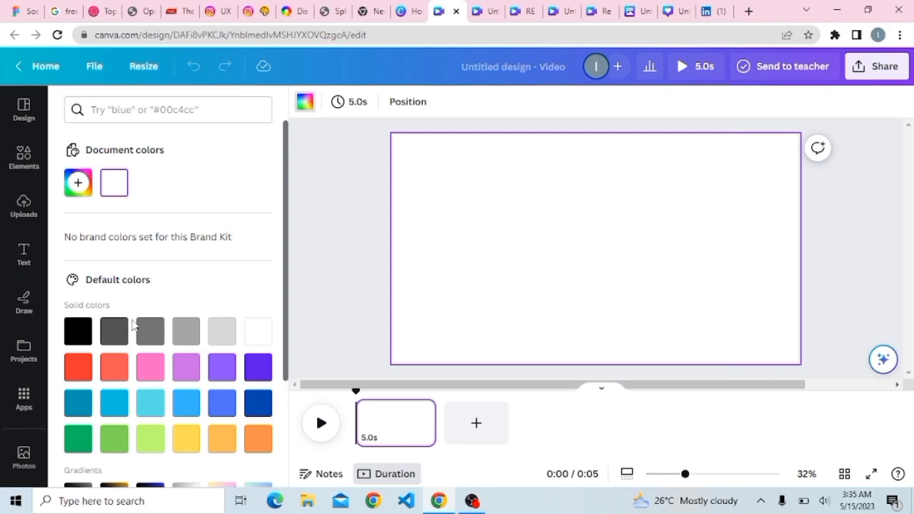
left_click(77, 333)
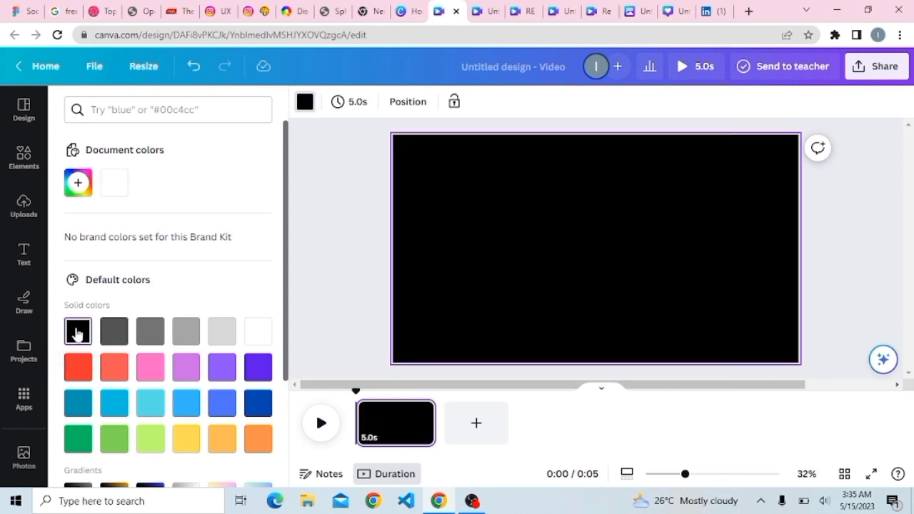
left_click(361, 184)
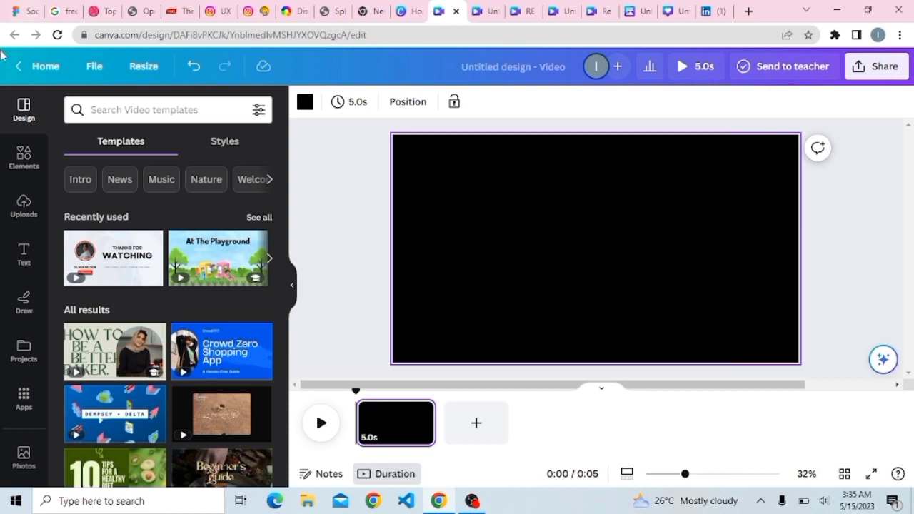
- Add a heading reading "RE" to the page and set its font to Poppins Medium
left_click(33, 270)
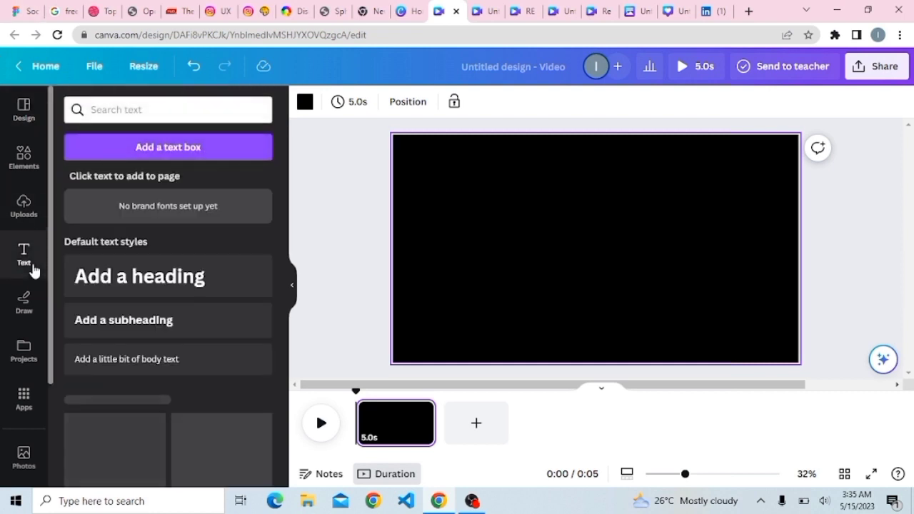
left_click(138, 296)
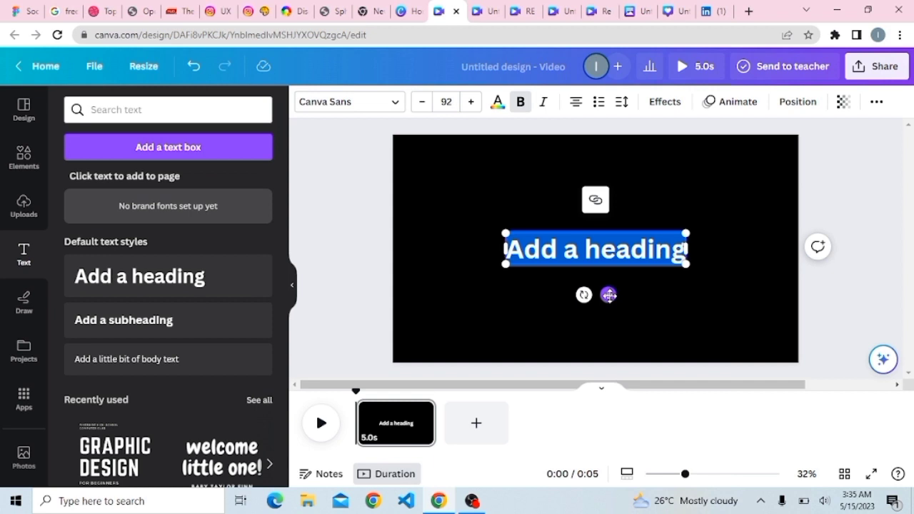
type("RE")
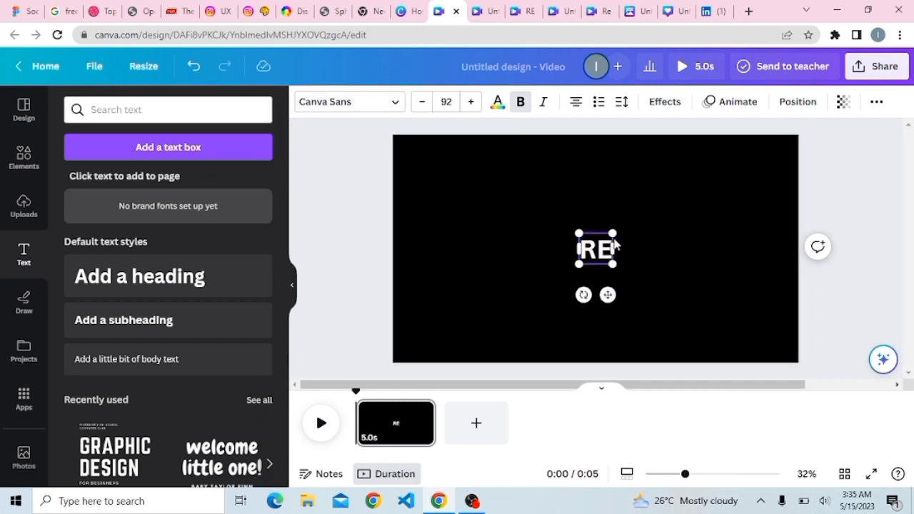
left_click(388, 106)
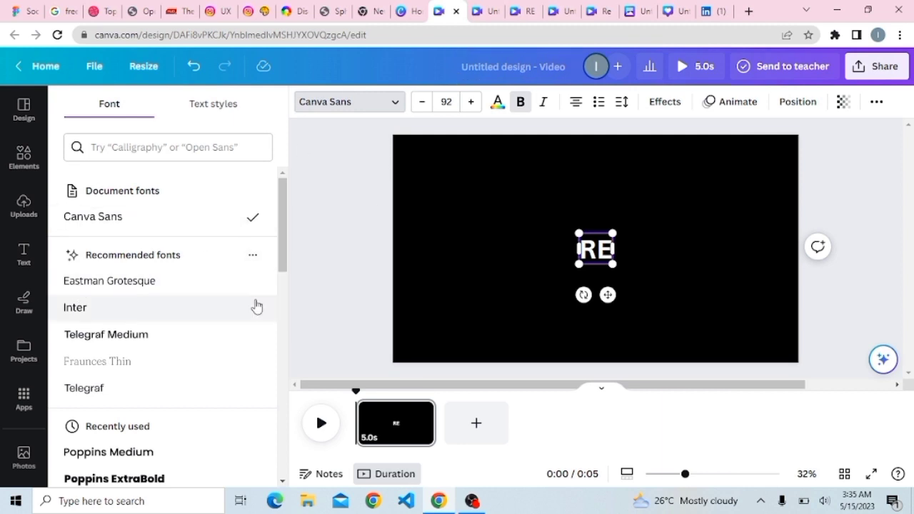
left_click(113, 458)
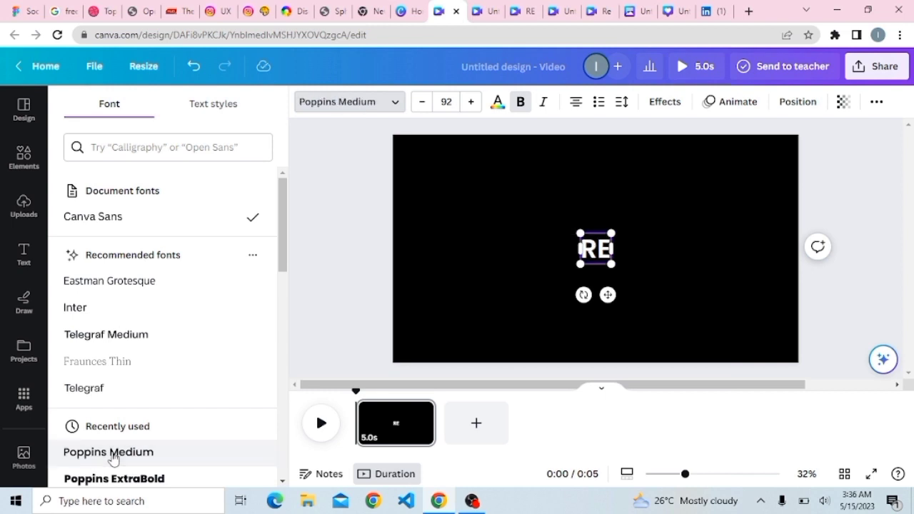
left_click(604, 290)
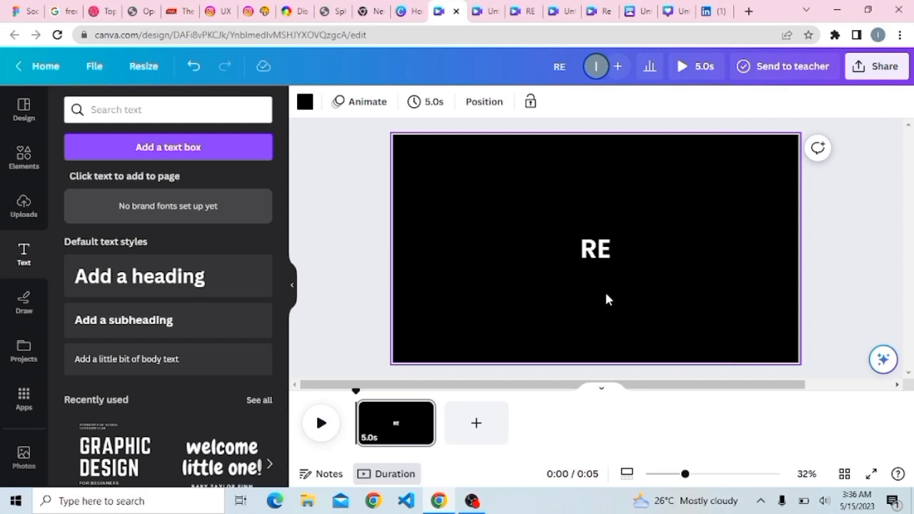
- Enlarge the RE heading to a font size of about 141 and move it left of the page's centre
left_click(604, 263)
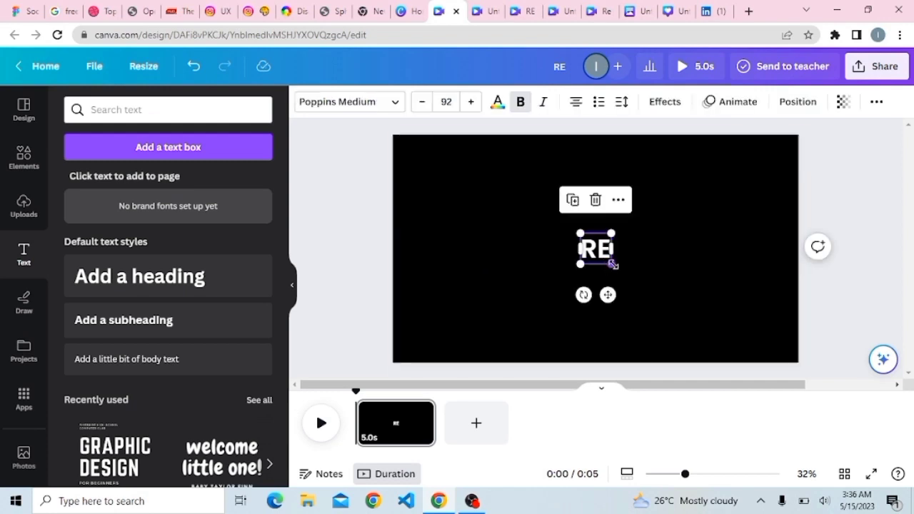
left_click_drag(613, 265, 631, 285)
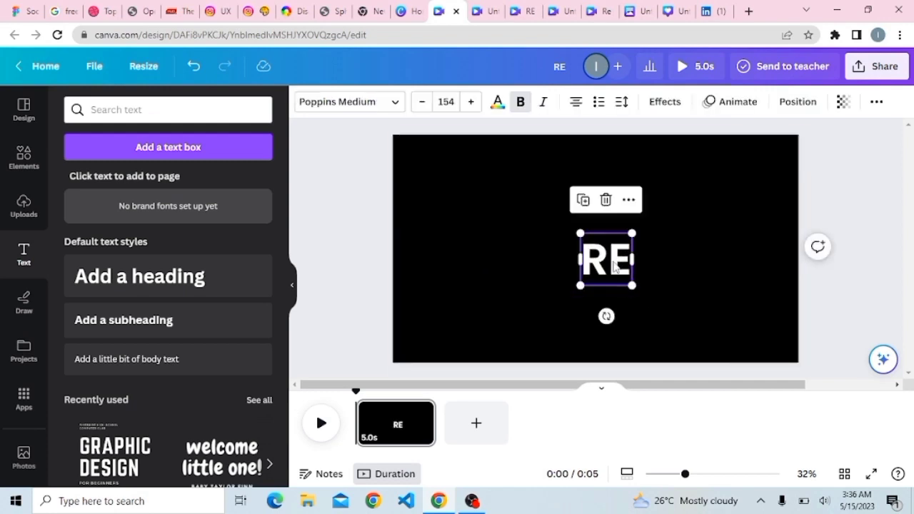
left_click_drag(586, 254, 525, 248)
left_click(664, 212)
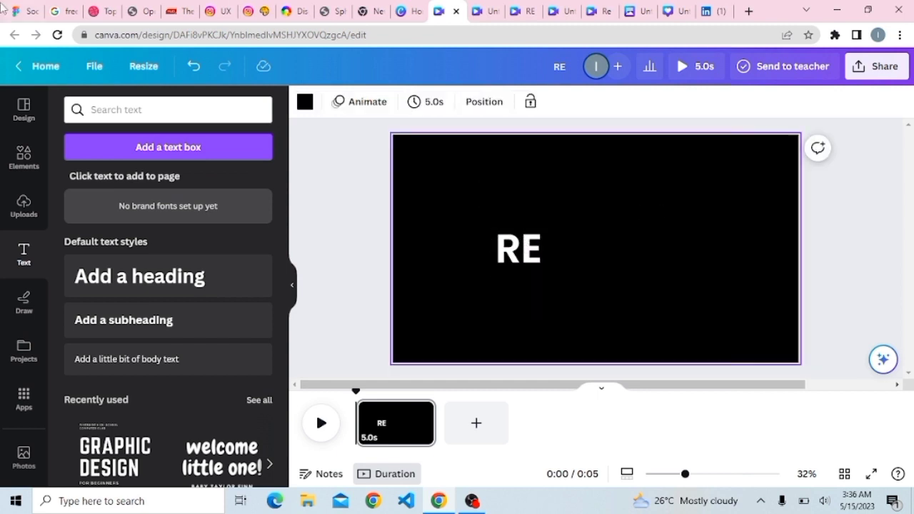
- Add a square shape and reshape it into a long, thin white bar level with RE, just to its right
left_click(22, 162)
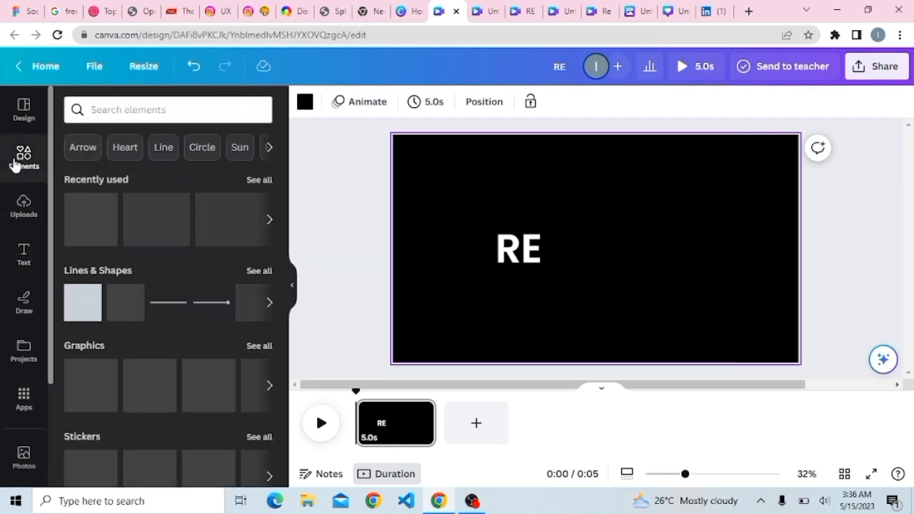
left_click(87, 301)
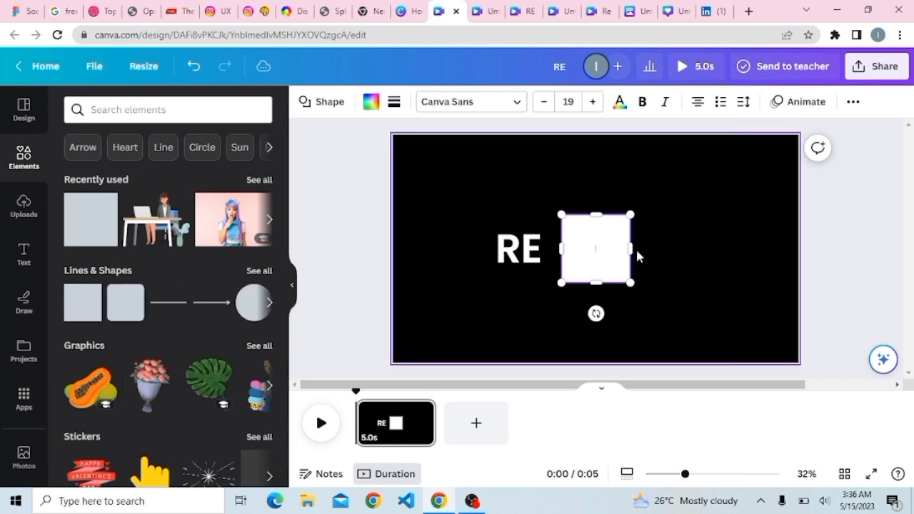
left_click_drag(631, 249, 692, 248)
left_click_drag(626, 213, 628, 230)
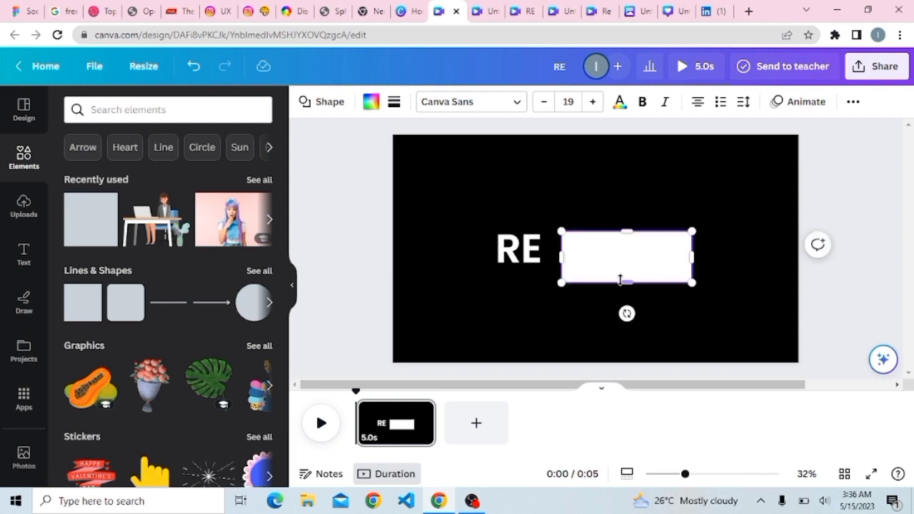
left_click_drag(627, 281, 627, 244)
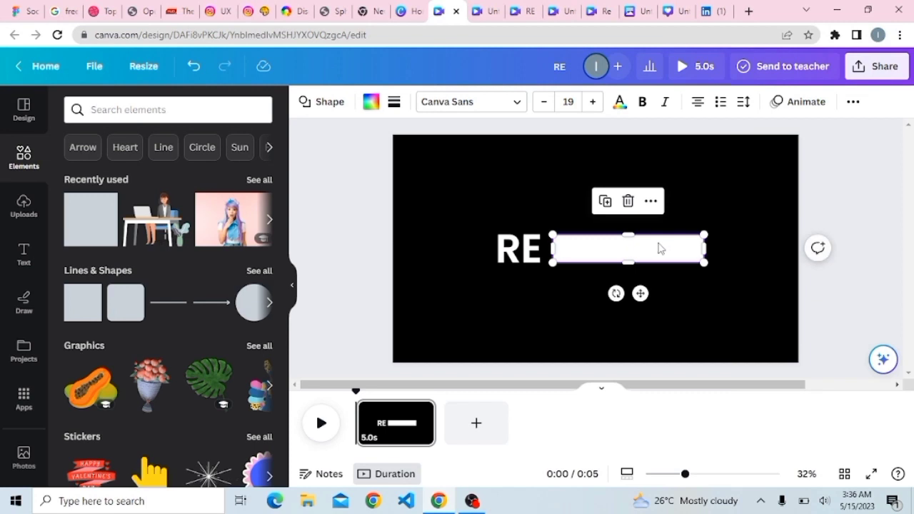
- Duplicate the white bar to the page's upper-right area and place a copy of the RE heading below the original bar
left_click(605, 202)
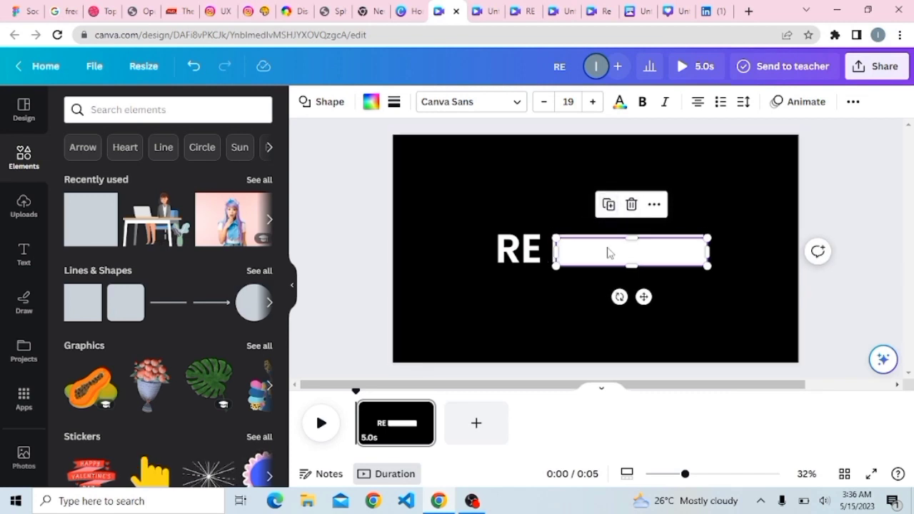
left_click_drag(608, 248, 669, 162)
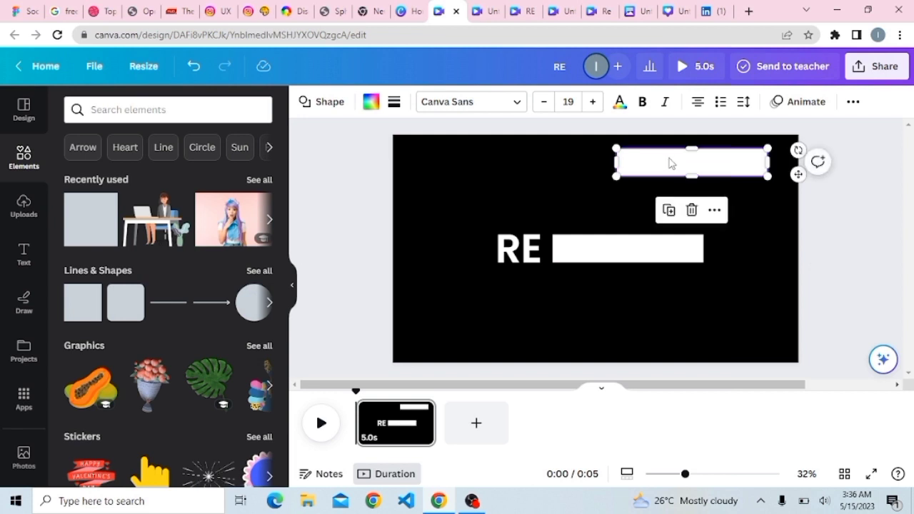
left_click(500, 257)
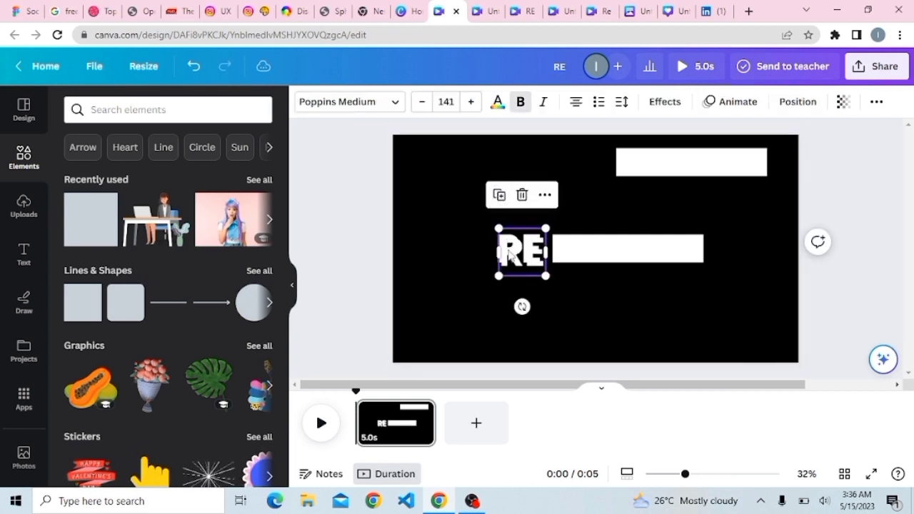
left_click_drag(517, 246, 585, 305)
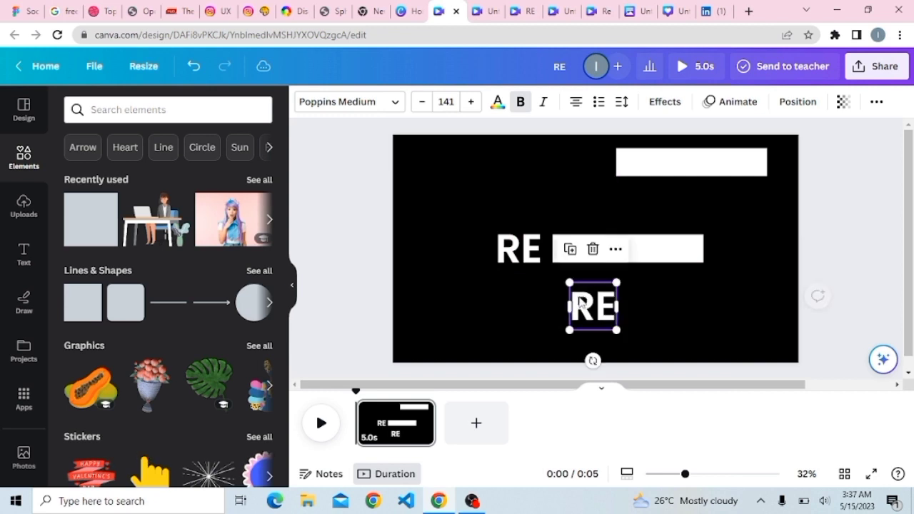
- Replace the copied RE text with four lines reading BRAND, STRUCTURE, INVENT and WARD
double_click(590, 303)
left_click(590, 300)
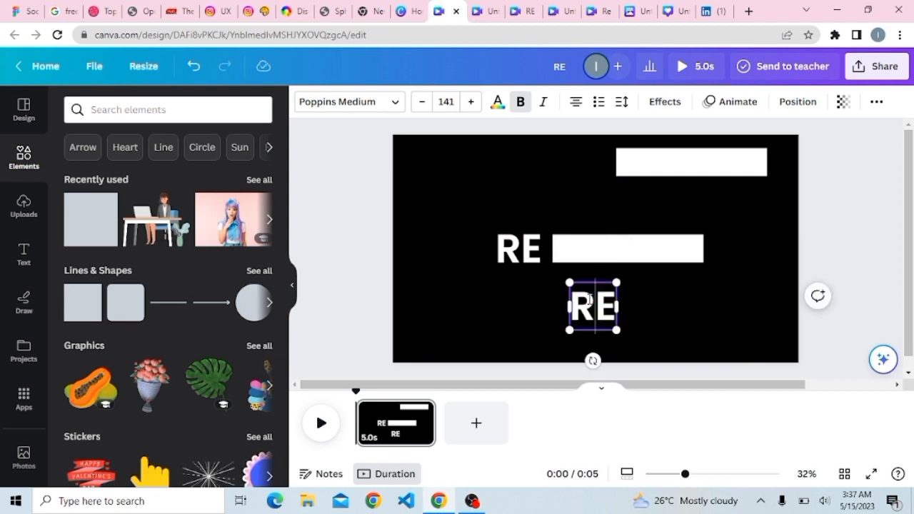
double_click(588, 299)
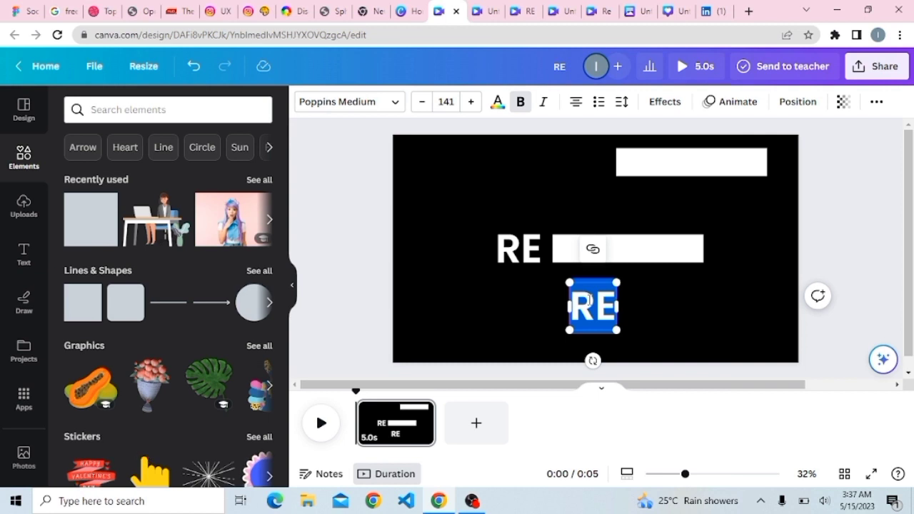
type("BRAND")
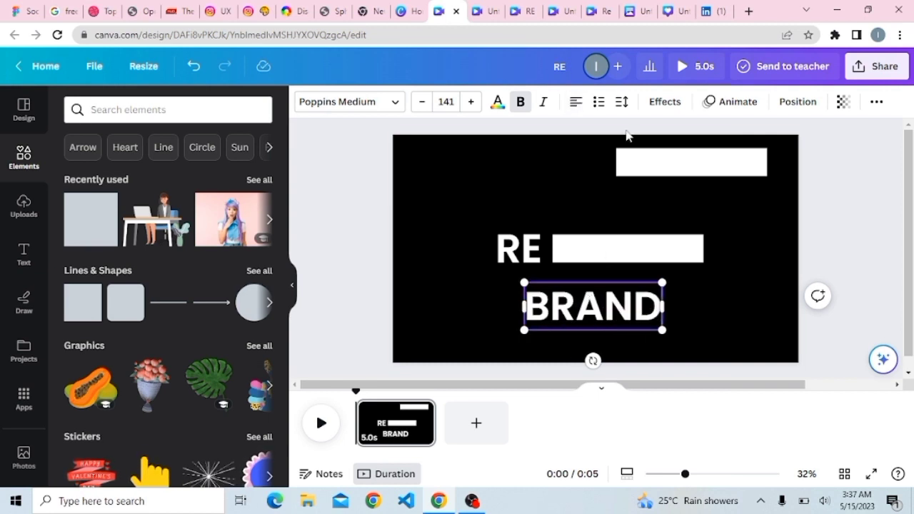
key("Return")
type("STRUCTURE")
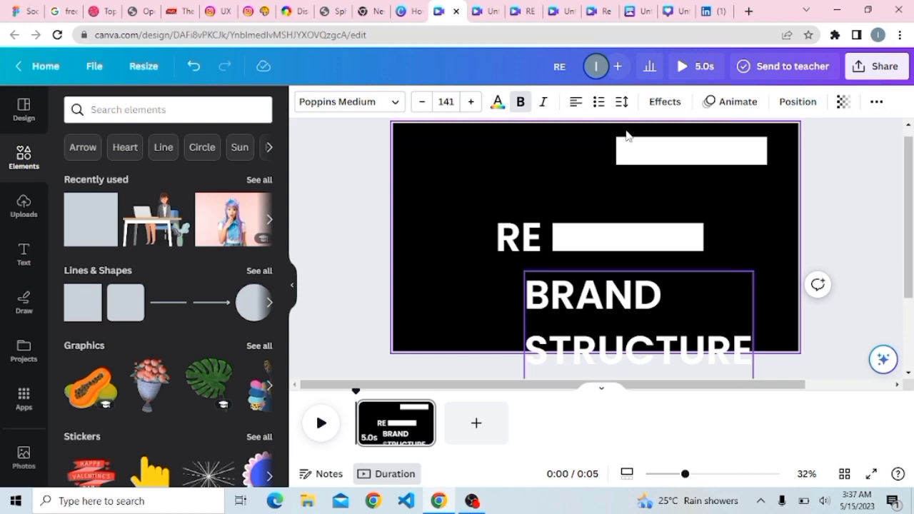
key("Return")
type("INVENT")
key("Return")
type("WARD")
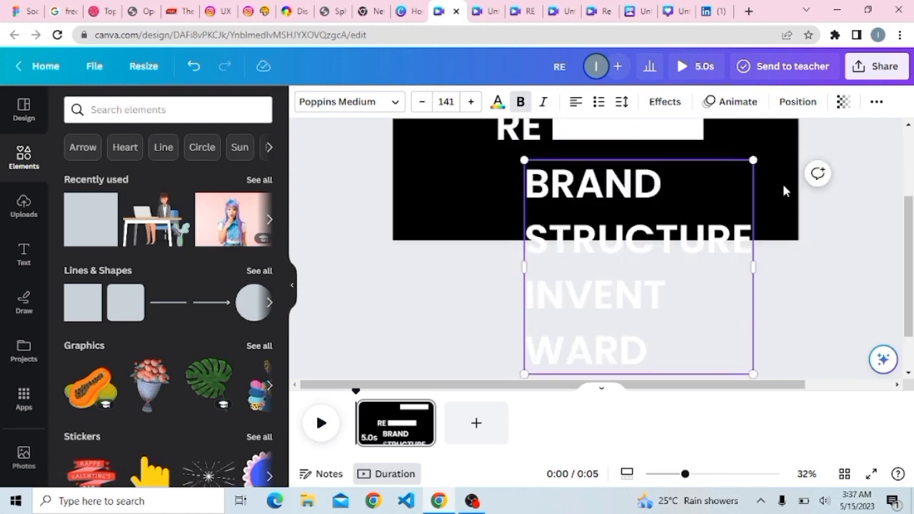
- Move the four-line word list directly under the bar beside RE, aligning their left edges
scroll(595, 214, "up", 1)
scroll(590, 243, "up", 1)
left_click_drag(578, 310, 606, 292)
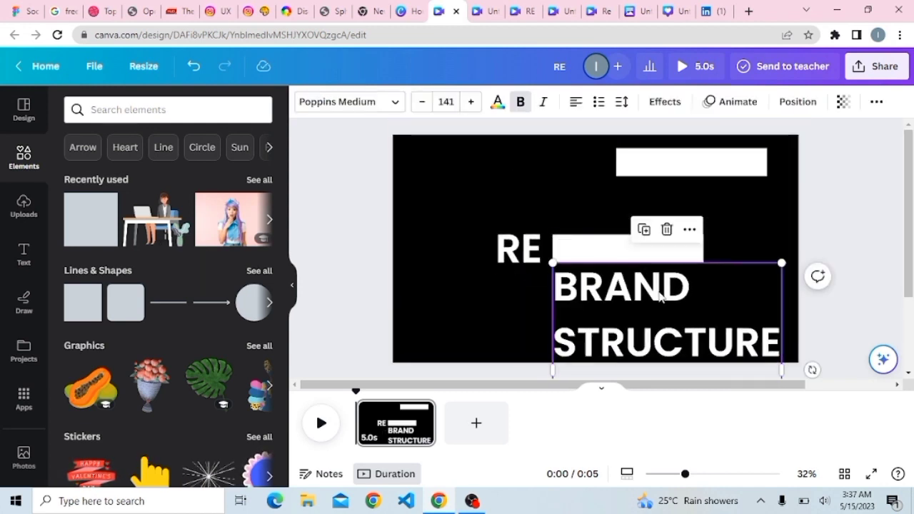
- Colour the four-line word list bright yellow using the custom colour #F3F806
left_click(496, 107)
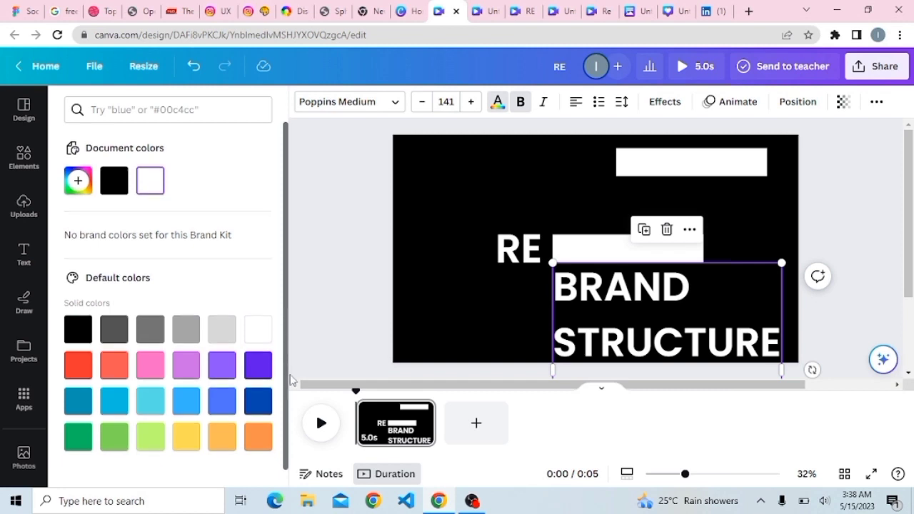
scroll(287, 386, "down", 1)
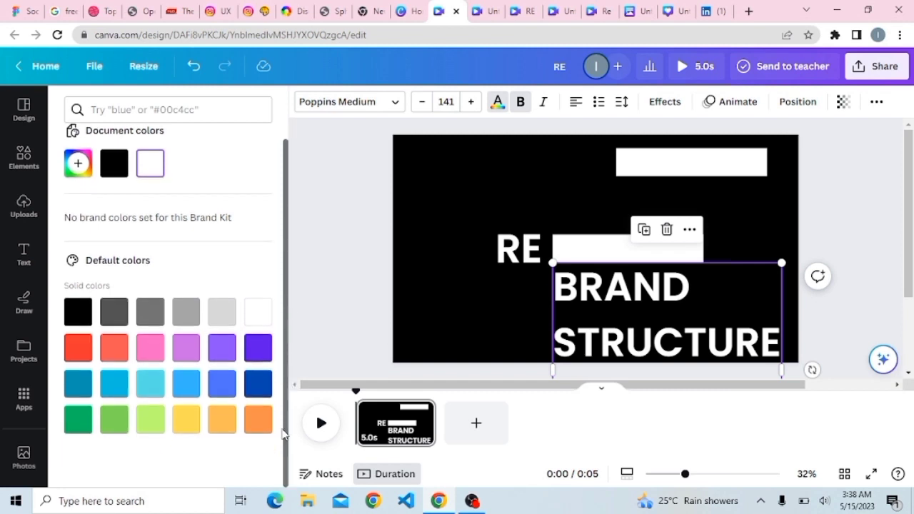
left_click(185, 422)
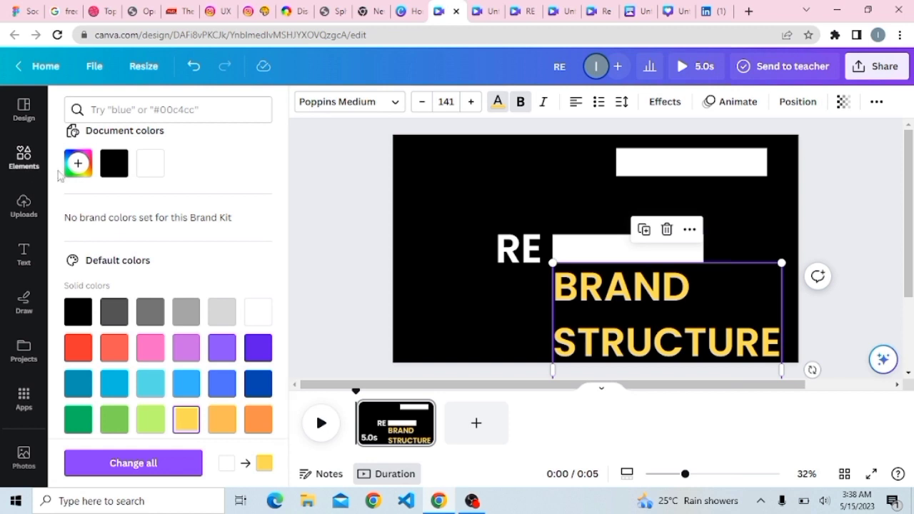
left_click(78, 163)
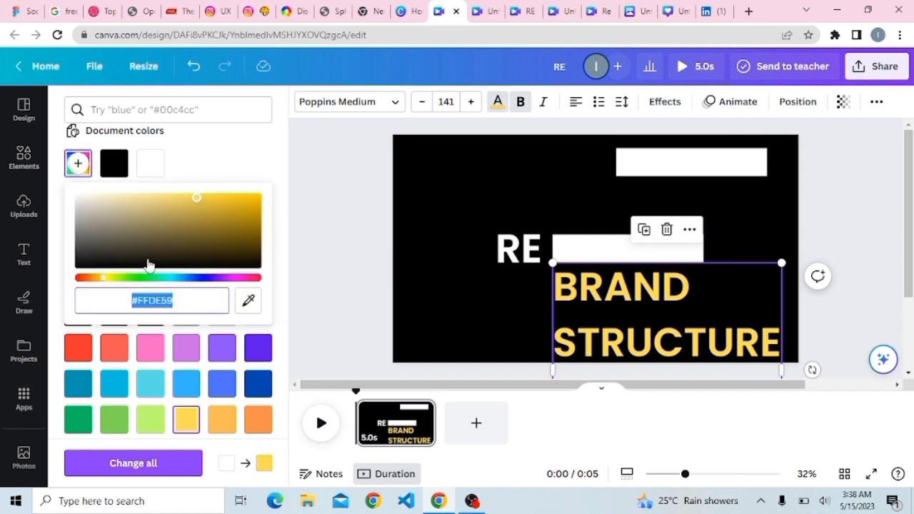
left_click(110, 280)
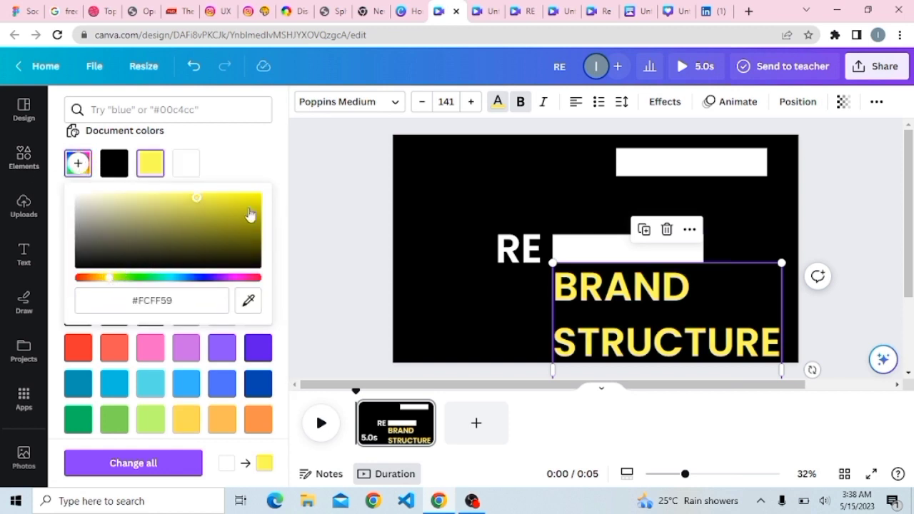
left_click(257, 198)
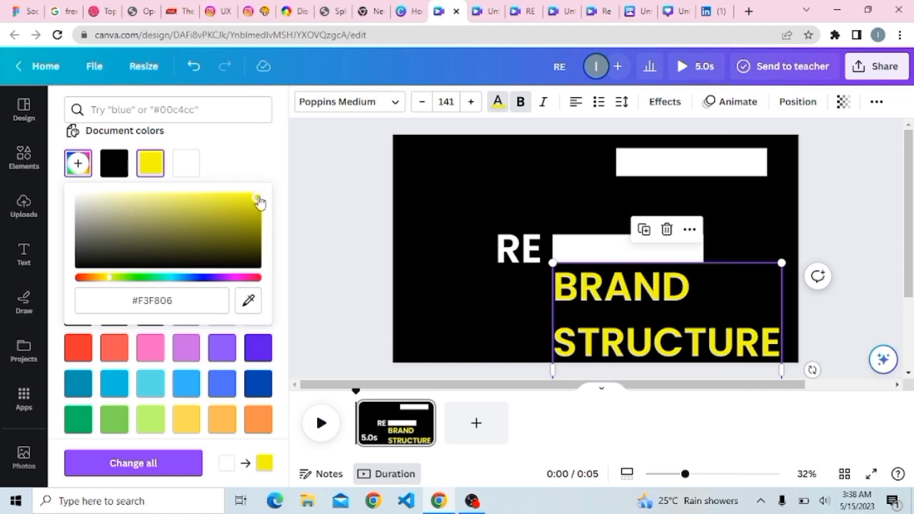
left_click(834, 228)
scroll(913, 262, "down", 3)
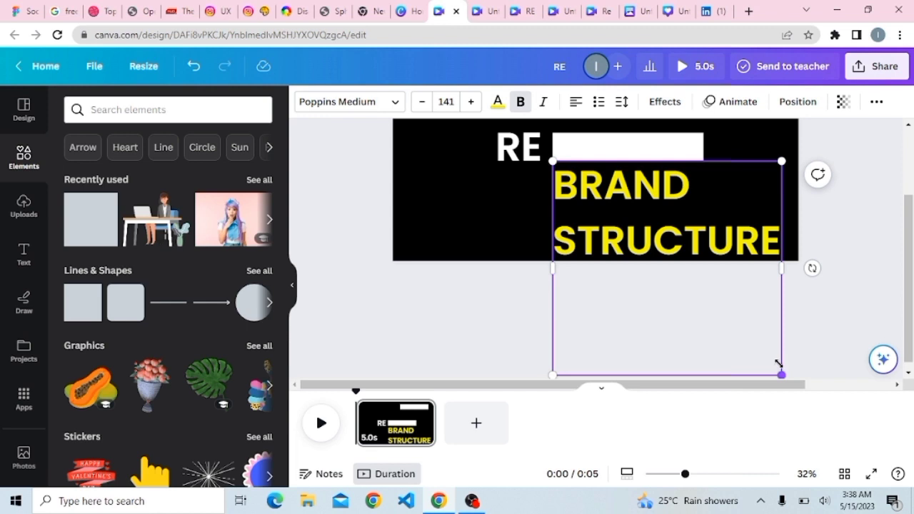
- Shrink the four-line word list to about 714 × 670 px and widen the white bar beside RE slightly beyond it
left_click_drag(779, 364, 725, 333)
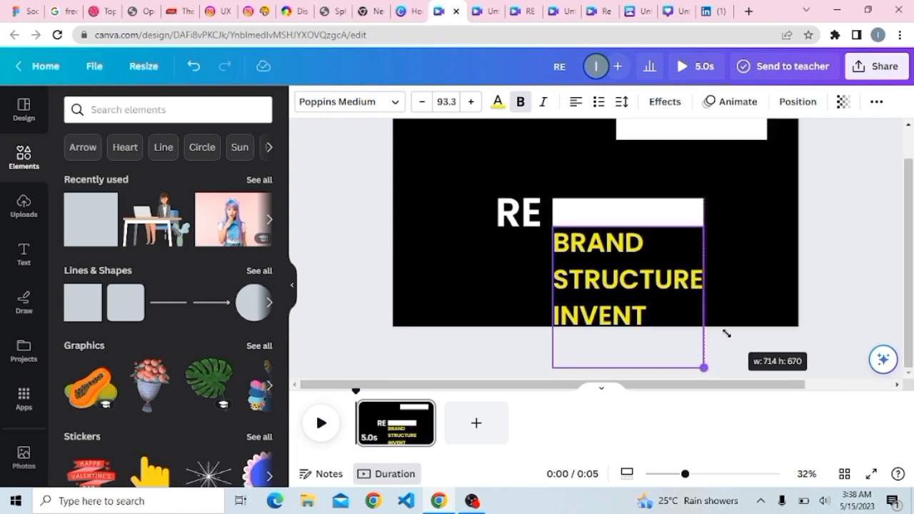
left_click(692, 206)
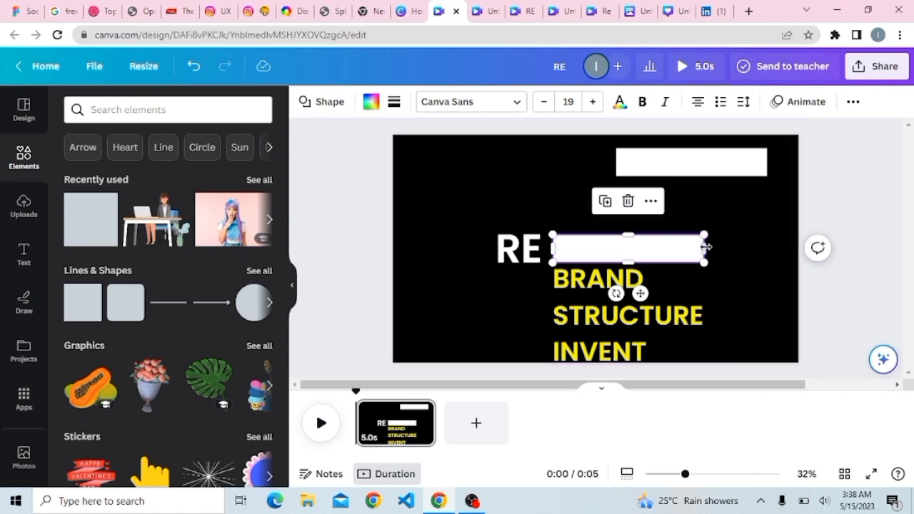
left_click_drag(705, 246, 716, 247)
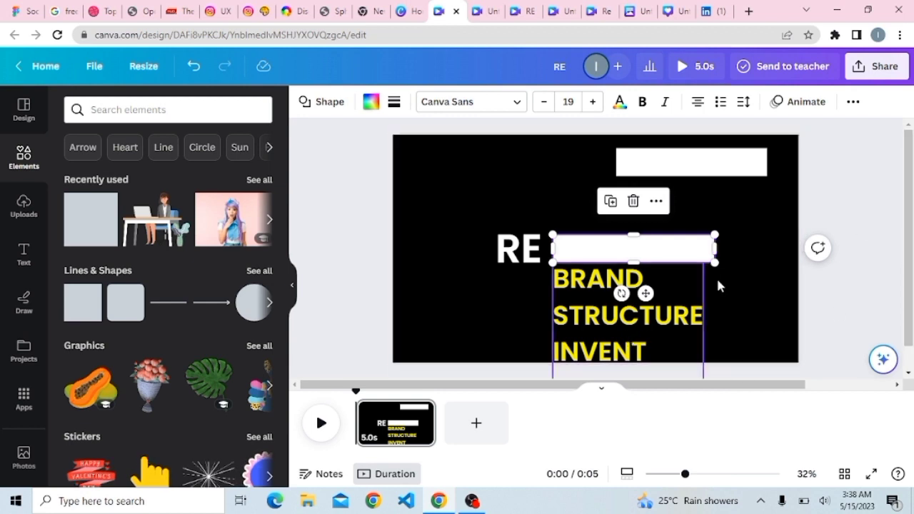
mouse_move(593, 320)
left_mouse_down()
mouse_move(587, 288)
mouse_move(587, 309)
left_mouse_up()
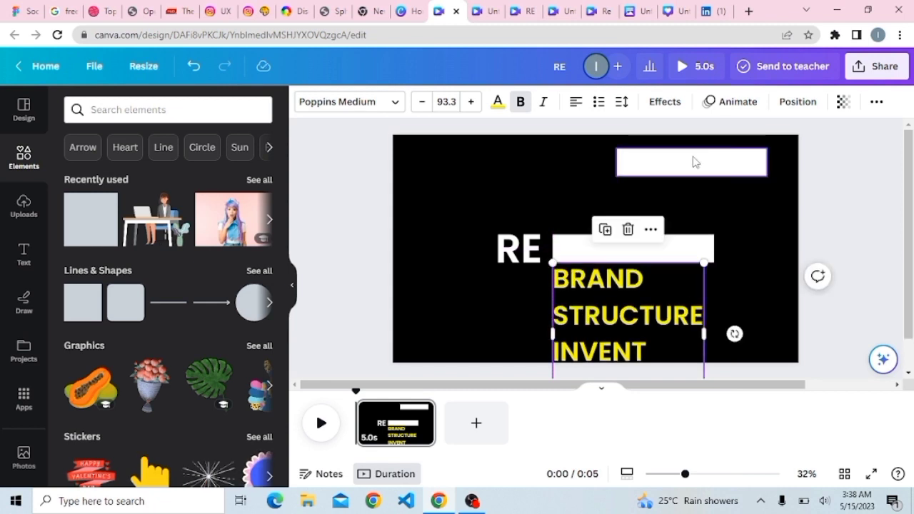
- Stretch the spare white bar into a block about 818 × 1052 px covering the word list directly under the bar beside RE
left_click(719, 169)
left_click_drag(692, 175, 690, 367)
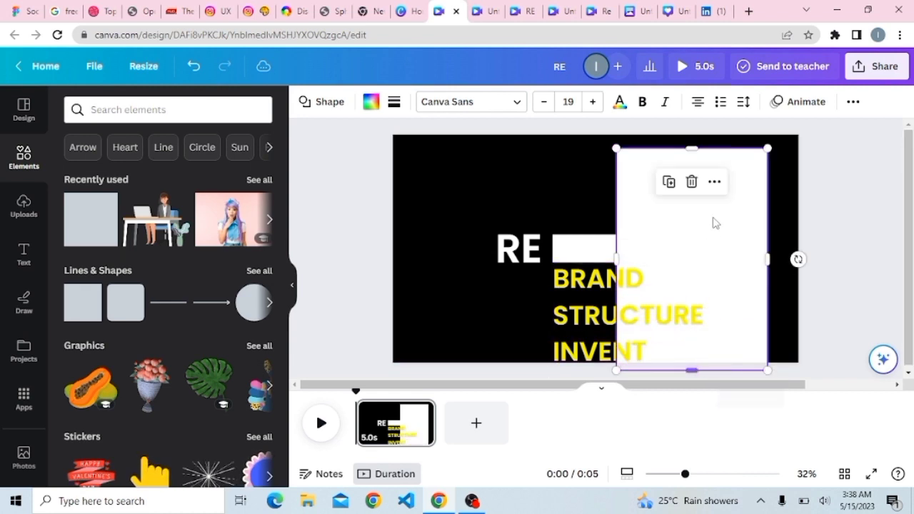
left_click_drag(678, 286, 647, 321)
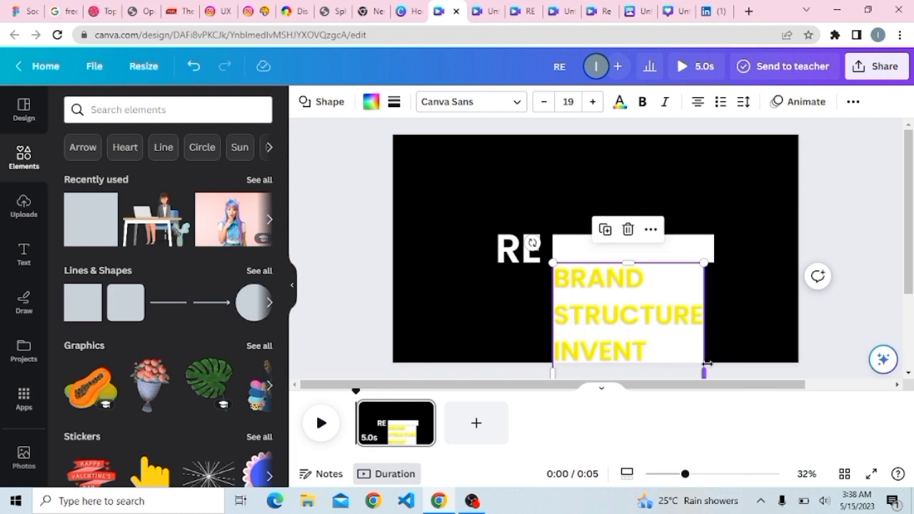
left_click_drag(707, 364, 720, 367)
scroll(721, 367, "down", 1)
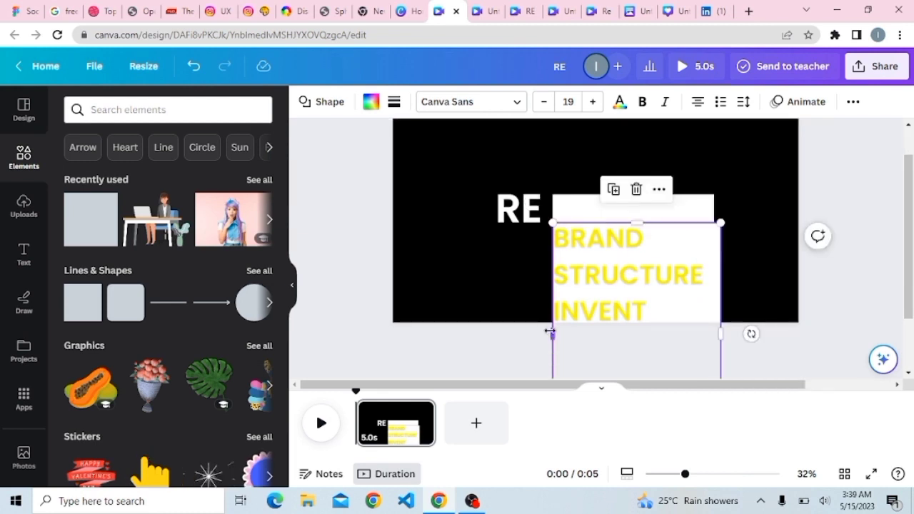
mouse_move(550, 330)
left_mouse_down()
mouse_move(535, 333)
mouse_move(547, 333)
left_mouse_up()
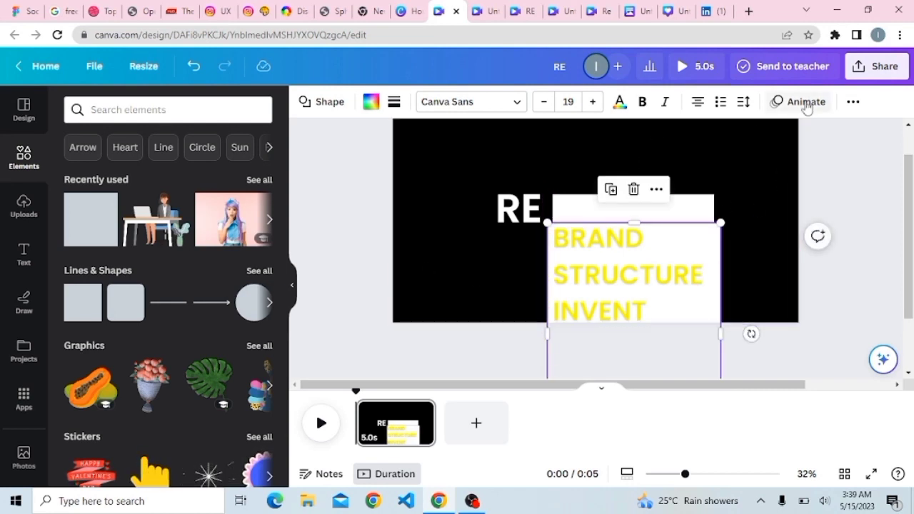
- Bring the large white block to the front and colour it black so it masks the word list
left_click(853, 102)
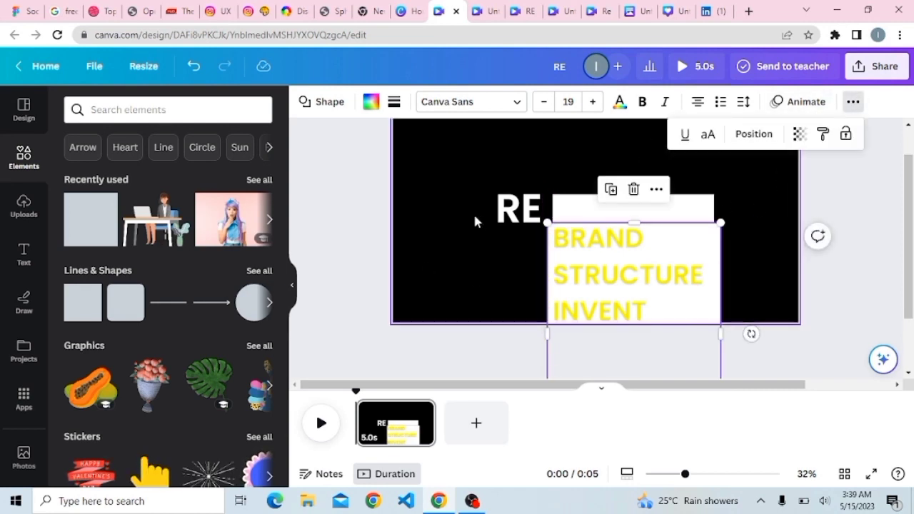
left_click(745, 135)
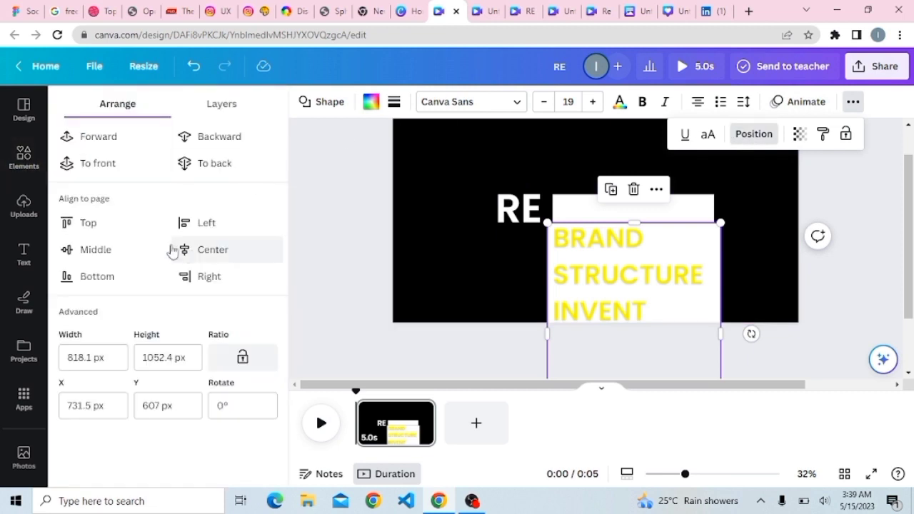
left_click(109, 164)
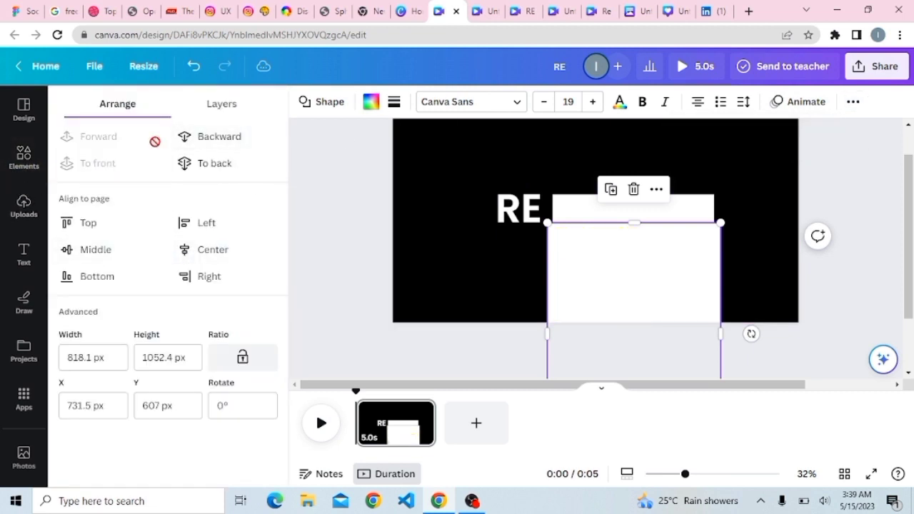
left_click(369, 103)
left_click(150, 184)
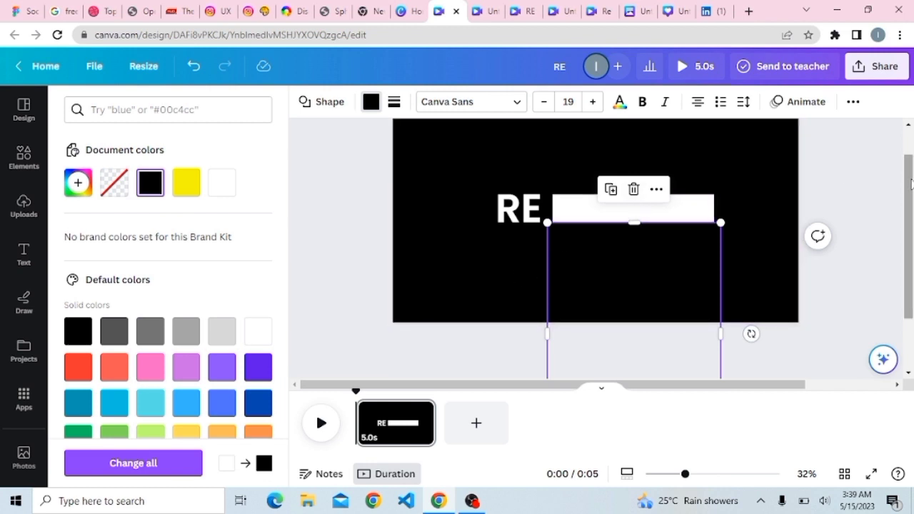
- Duplicate the black block and place the copy directly above the white bar, aligned with the lower block
left_click_drag(911, 184, 912, 158)
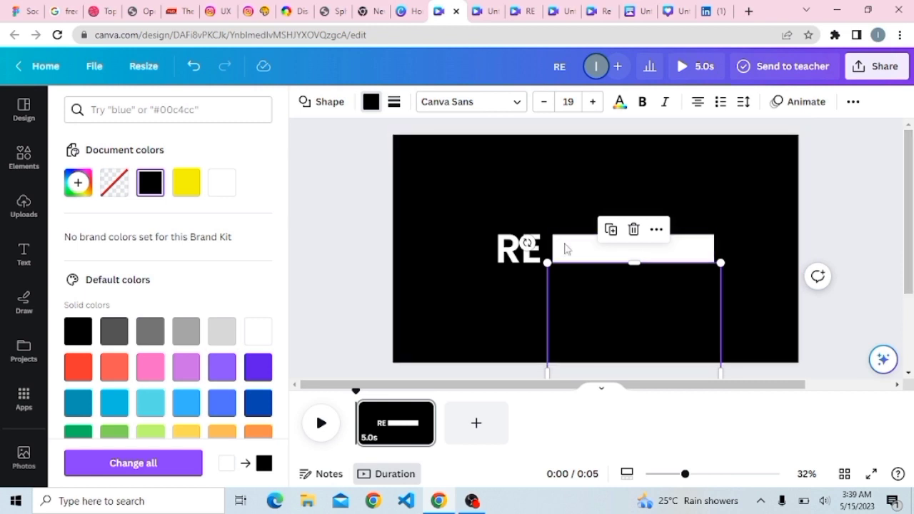
left_click(611, 230)
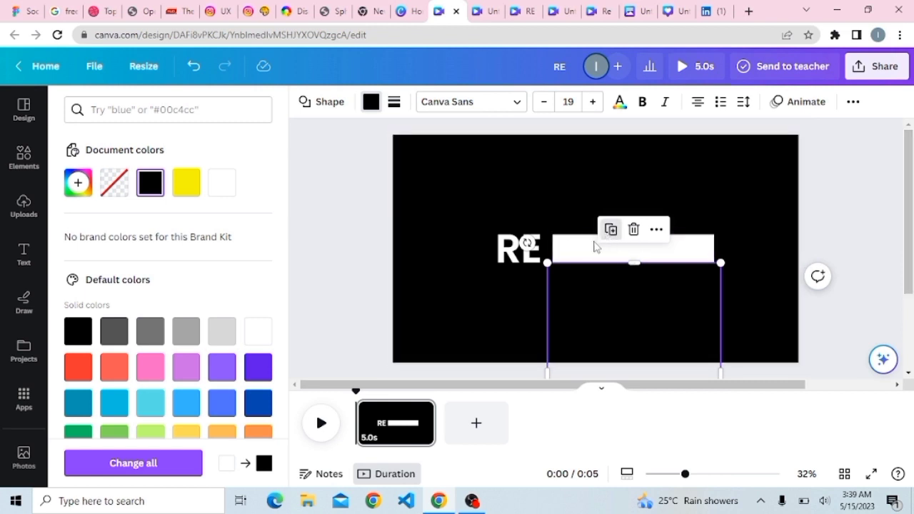
left_click_drag(664, 237, 607, 142)
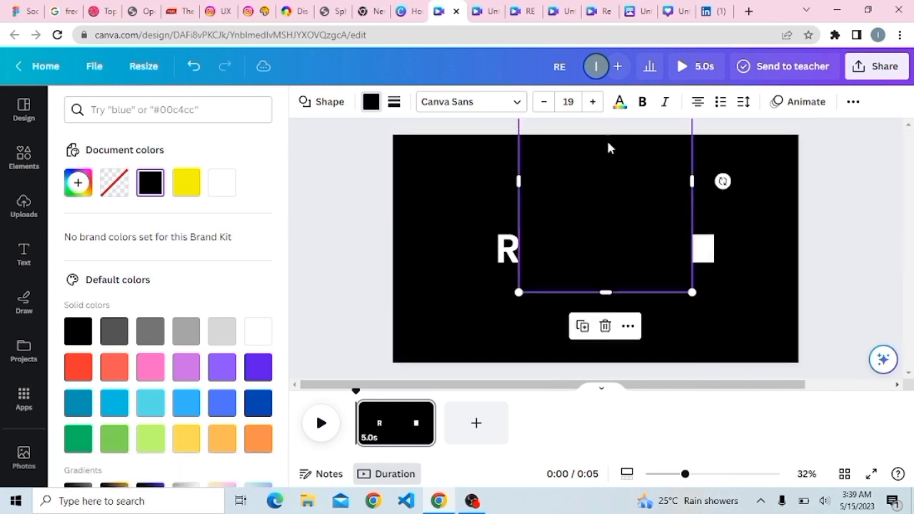
left_click_drag(618, 221, 645, 161)
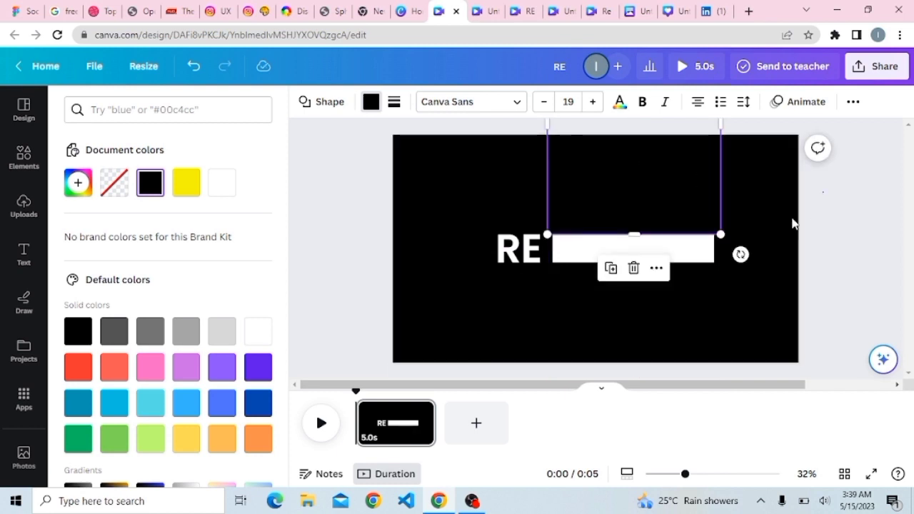
- Raise the word list so BRAND sits on the white bar, and shorten the page to 2.0 seconds
left_click(863, 295)
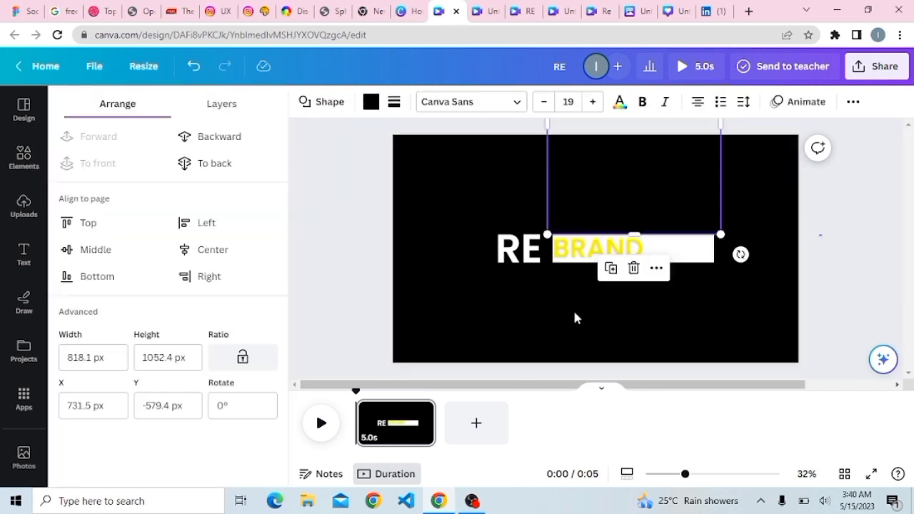
left_click(575, 318)
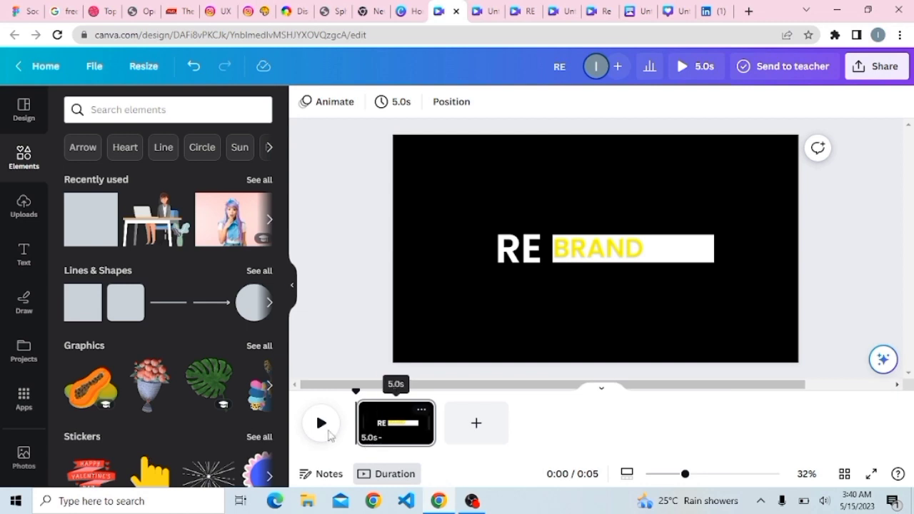
left_click(431, 432)
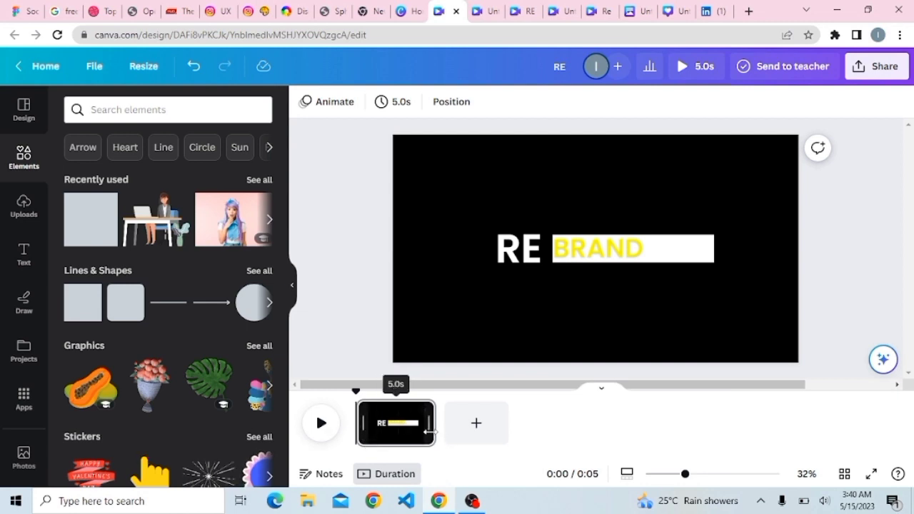
left_click_drag(410, 434, 382, 439)
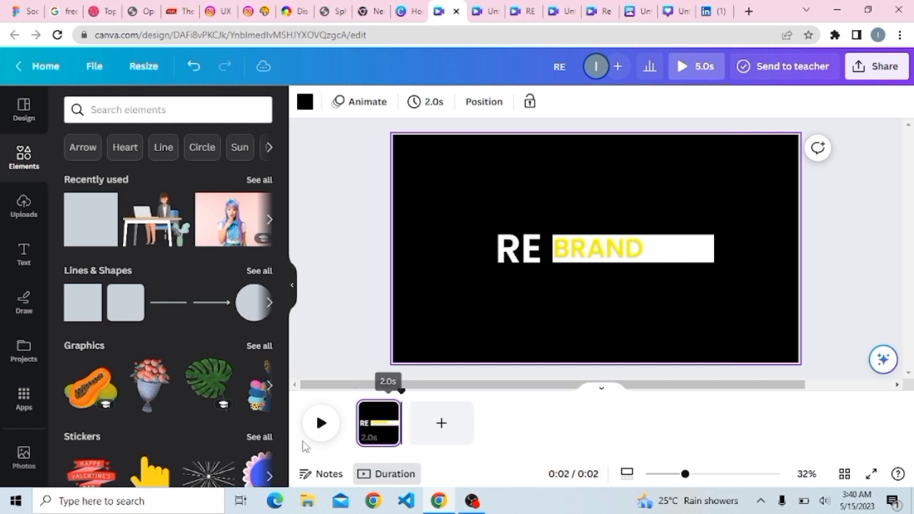
- Duplicate the page and raise the word list on the copy so STRUCTURE sits on the white bar
left_click(391, 409)
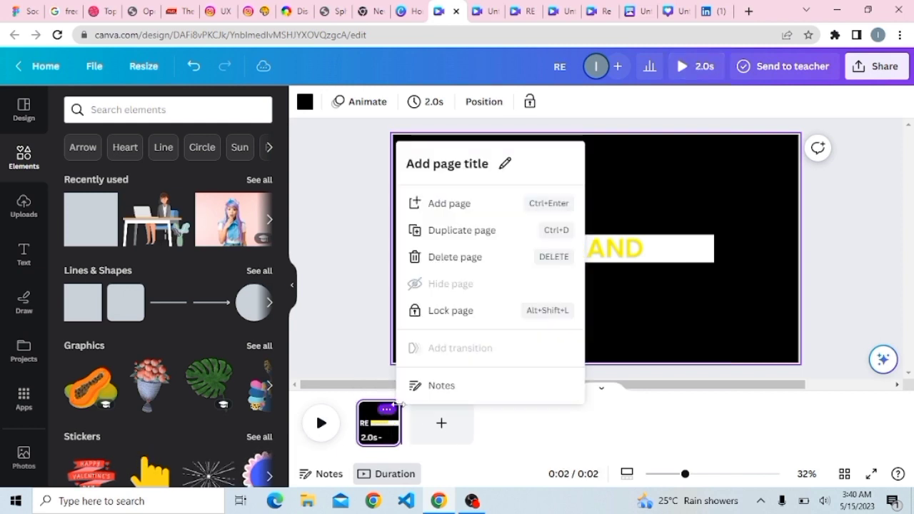
left_click(459, 231)
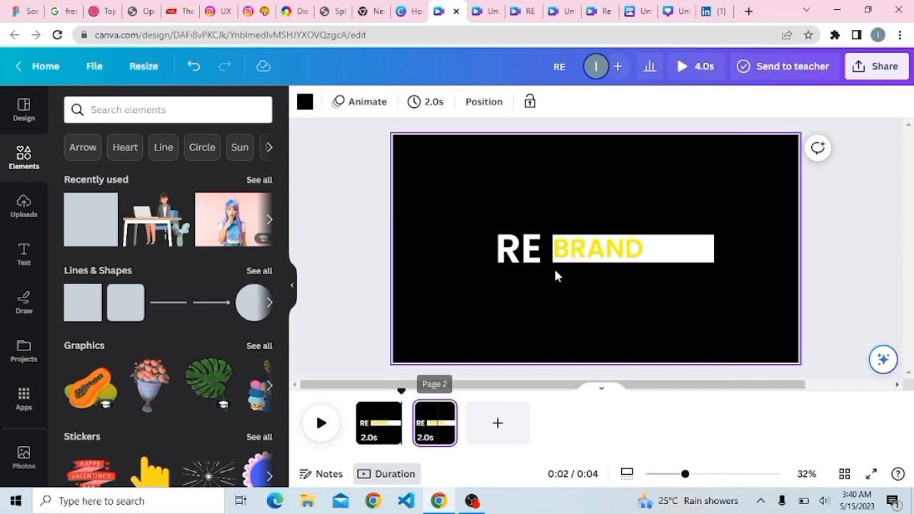
left_click(593, 247)
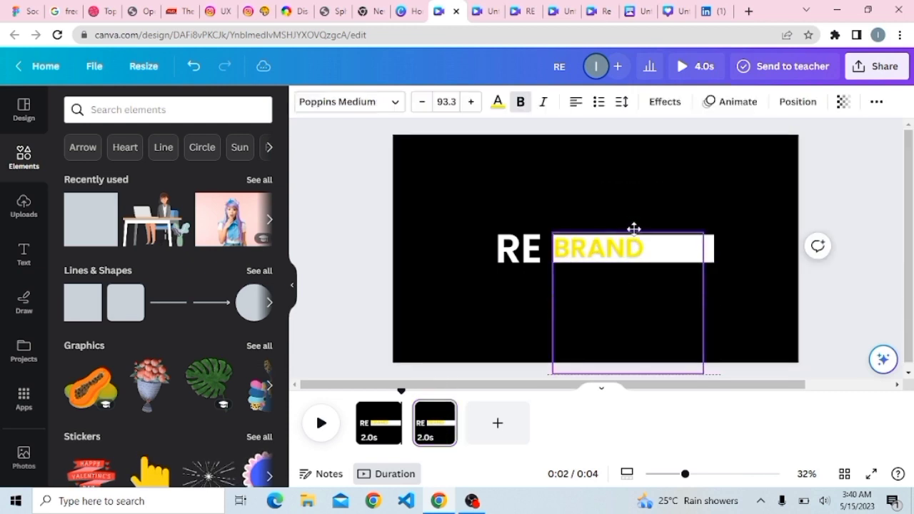
left_click_drag(635, 229, 633, 208)
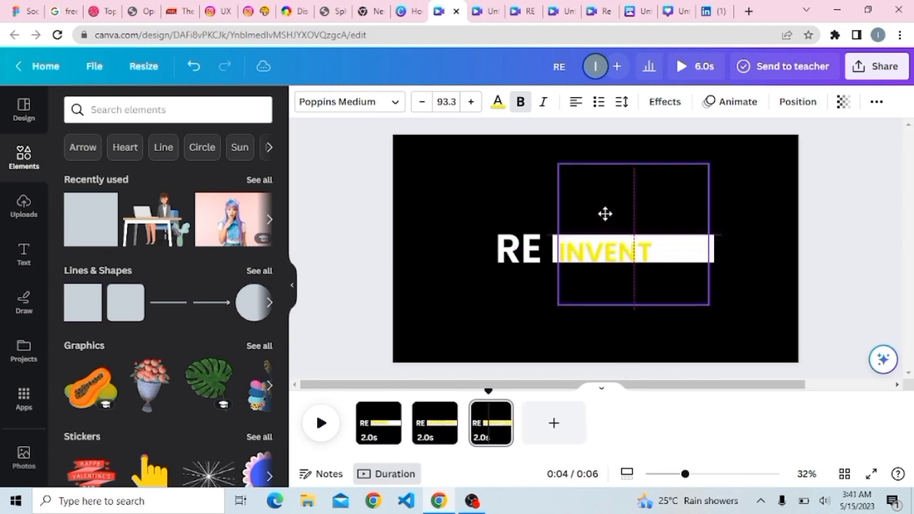
- On a third copy of the page, position the word list so INVENT is centred vertically on the white bar
left_click_drag(604, 212, 606, 207)
scroll(588, 254, "up", 3, "ctrl")
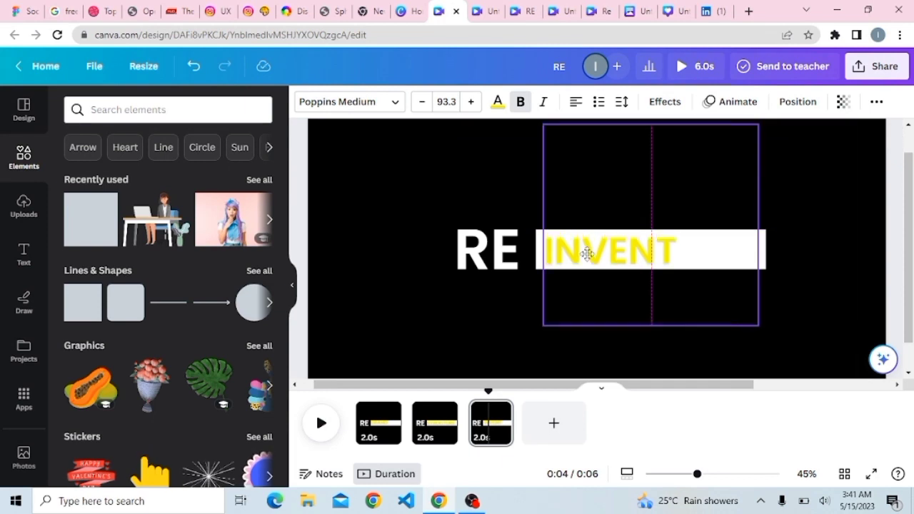
left_click_drag(587, 254, 587, 253)
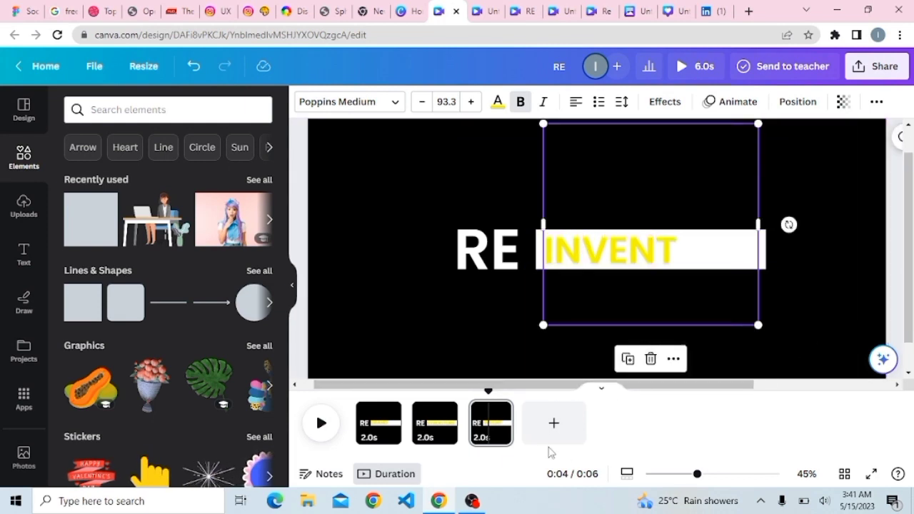
- Duplicate the INVENT page and raise the word list on the copy so WARD sits on the white bar
left_click(499, 412)
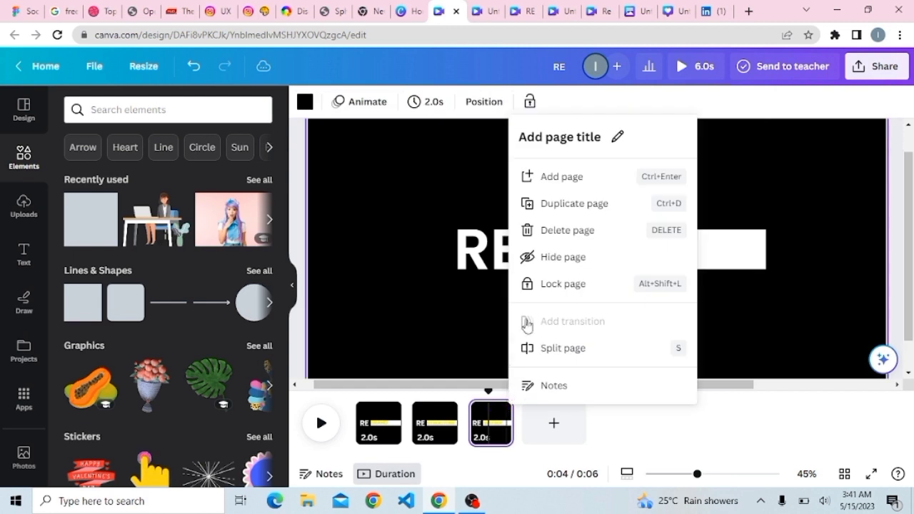
left_click(572, 205)
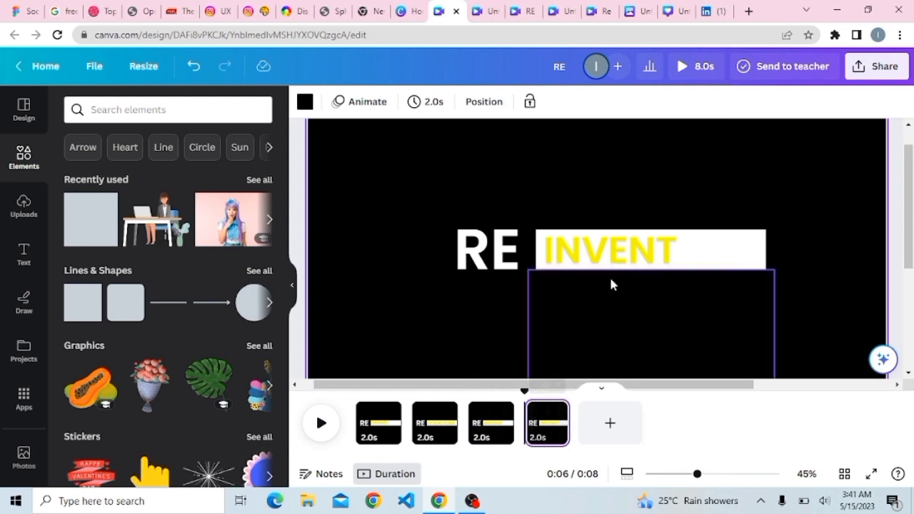
left_click_drag(620, 252, 621, 200)
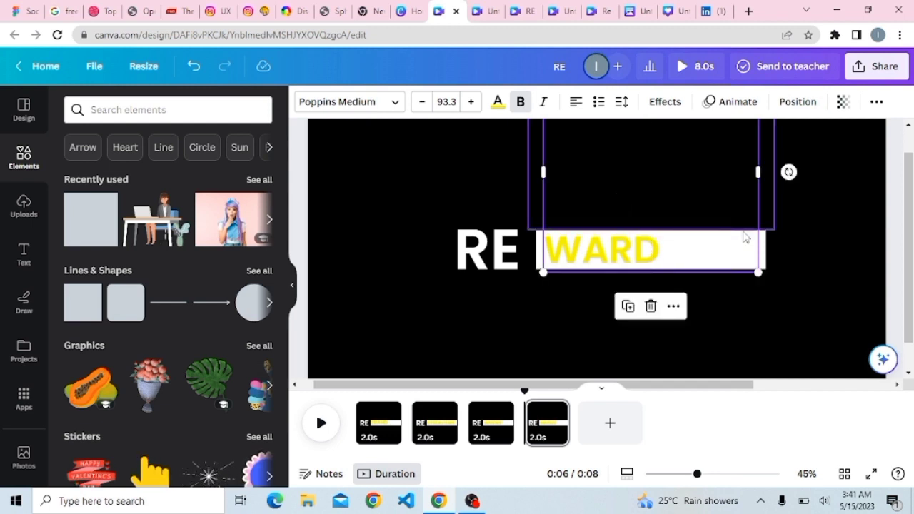
left_click(847, 242)
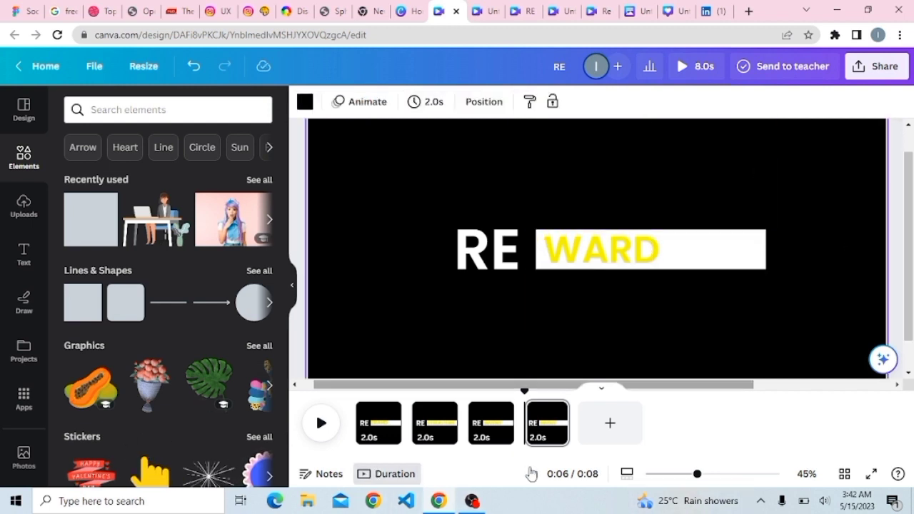
- Add a Match & Move transition after the first page and apply it between all pages
mouse_move(420, 416)
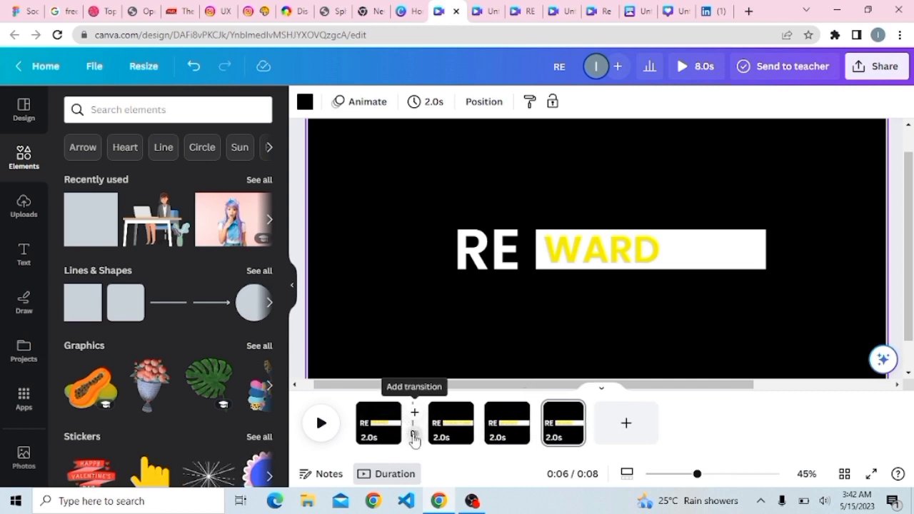
left_click(413, 436)
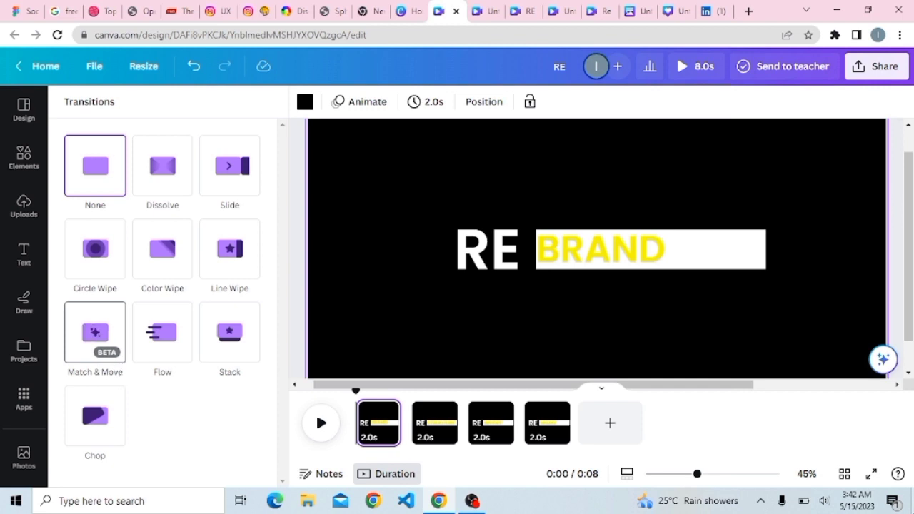
left_click(86, 336)
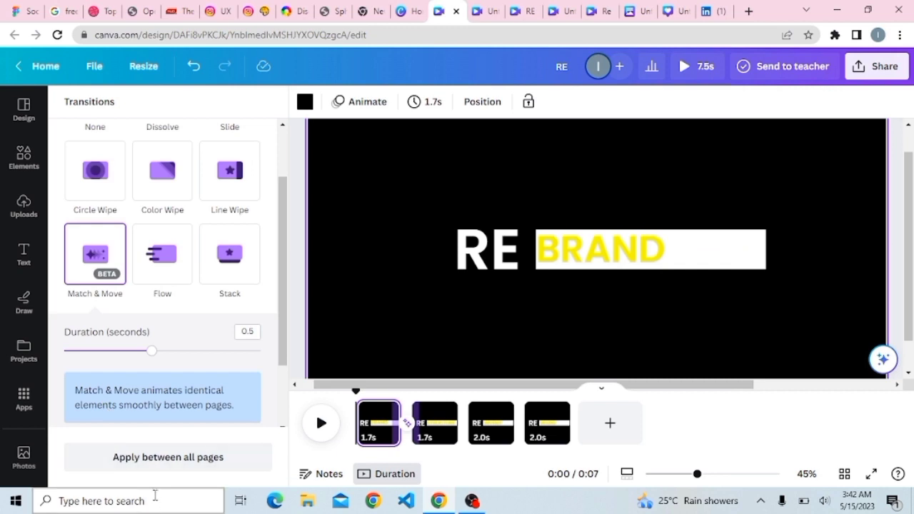
left_click(156, 465)
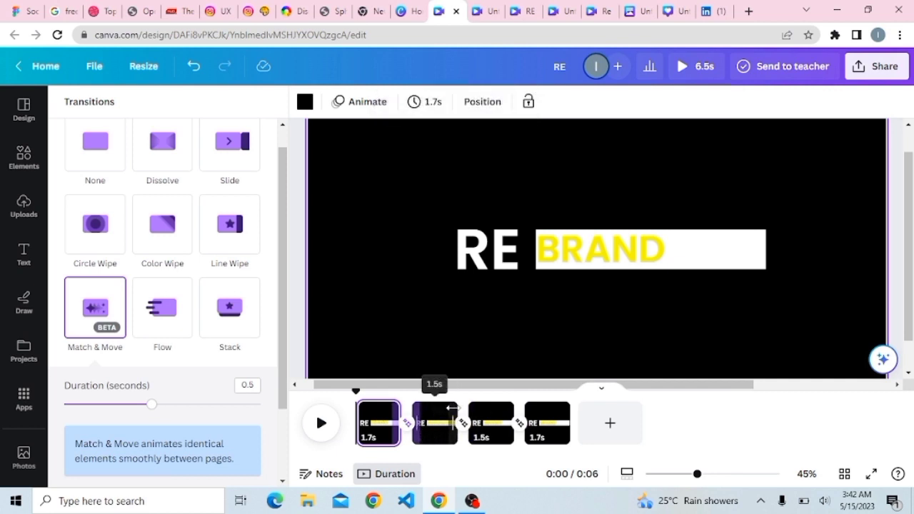
- Shorten the second, third and fourth pages to 0.2, 0.4 and 0.9 seconds
left_click_drag(452, 408, 445, 410)
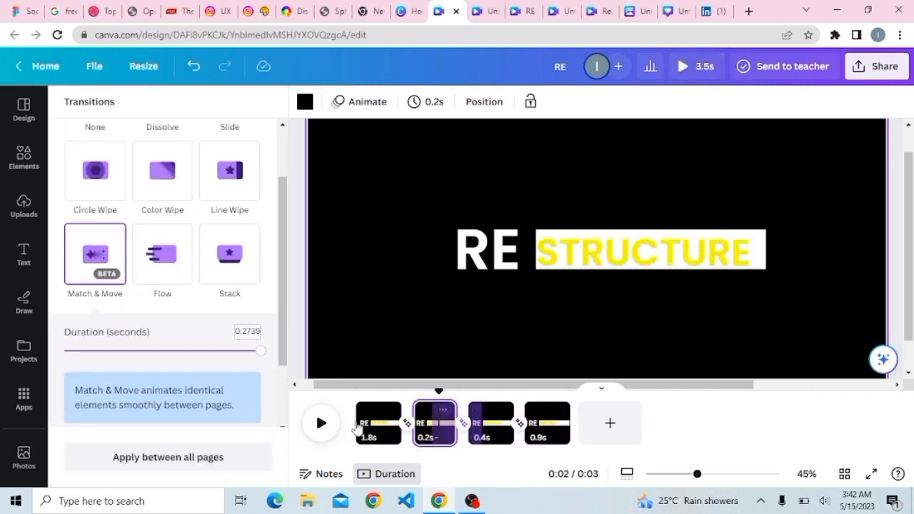
- Set the second page's duration to 0.4 seconds and the fourth page's duration to 0.7 seconds
left_click_drag(457, 421, 471, 418)
left_click(568, 418)
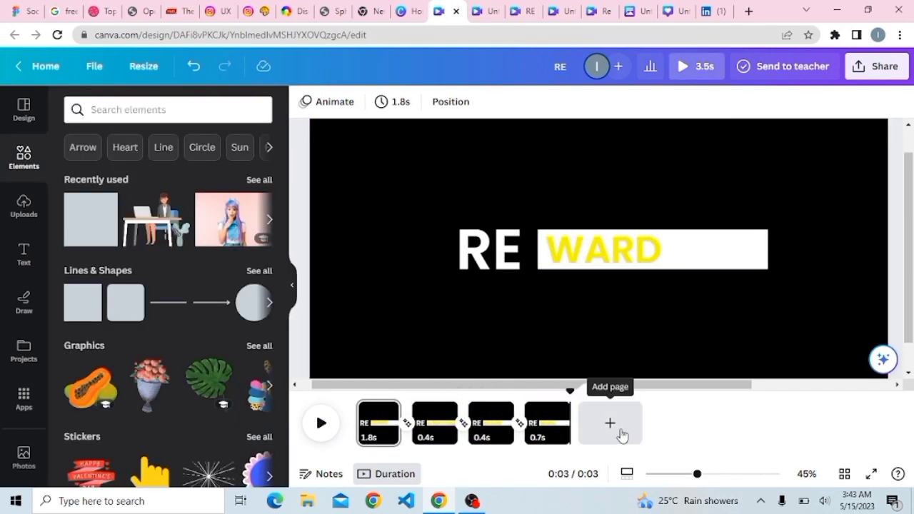
- Add a fifth page and place the GRAPHIC DESIGN text template on it, enlarged in the page's left half
left_click(622, 434)
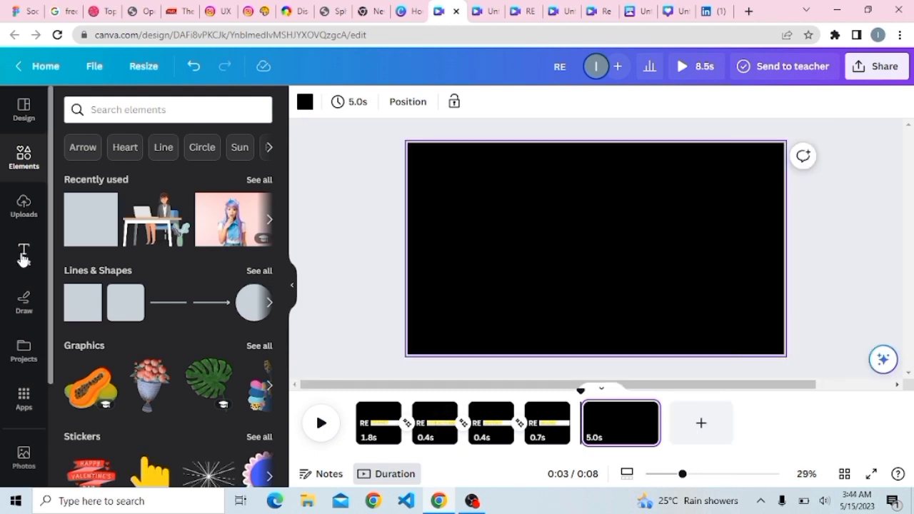
left_click(24, 254)
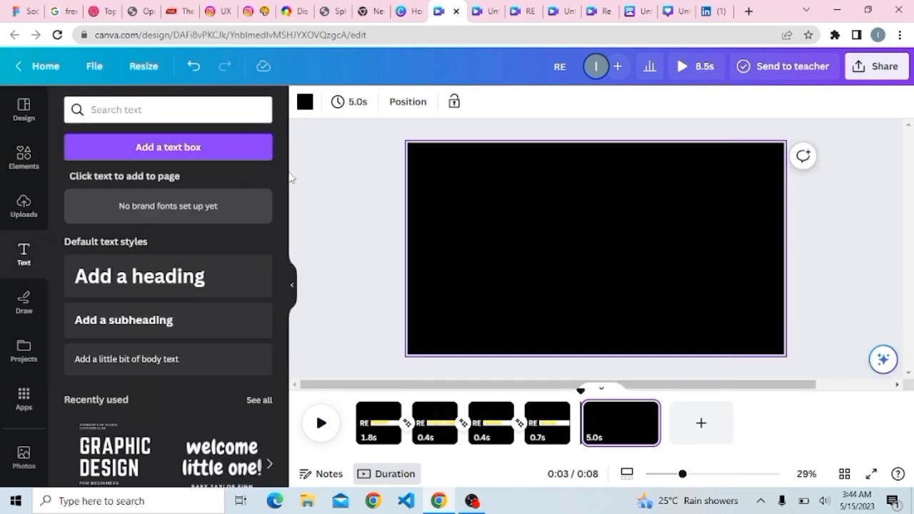
left_click_drag(277, 176, 280, 328)
scroll(280, 328, "down", 1)
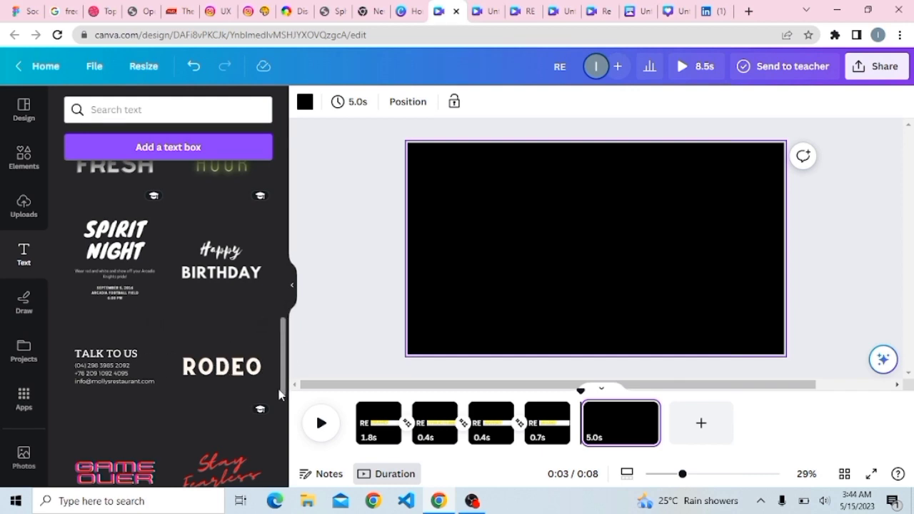
left_click_drag(280, 392, 289, 459)
scroll(284, 443, "down", 3)
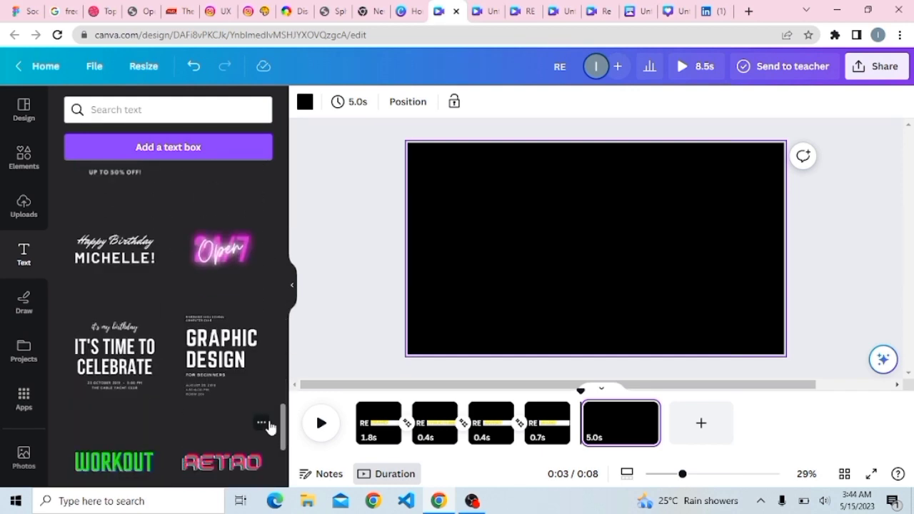
left_click(224, 350)
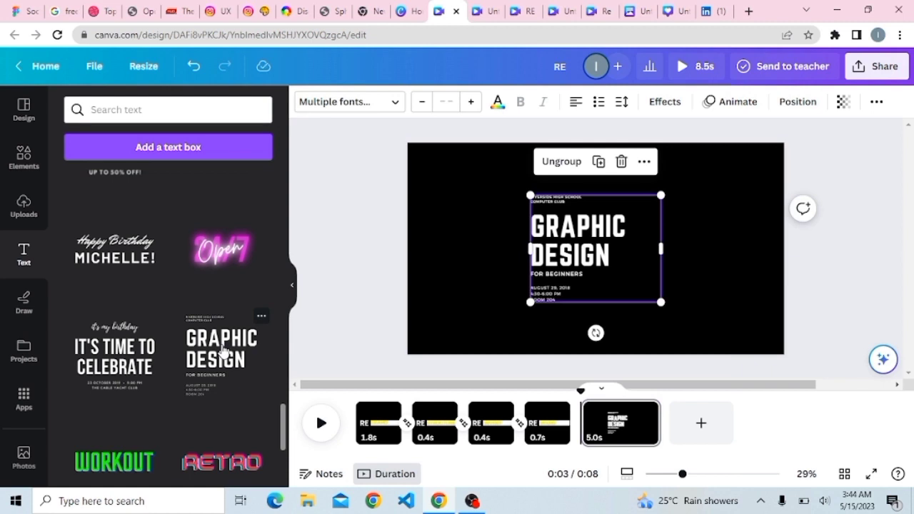
left_click_drag(228, 350, 513, 267)
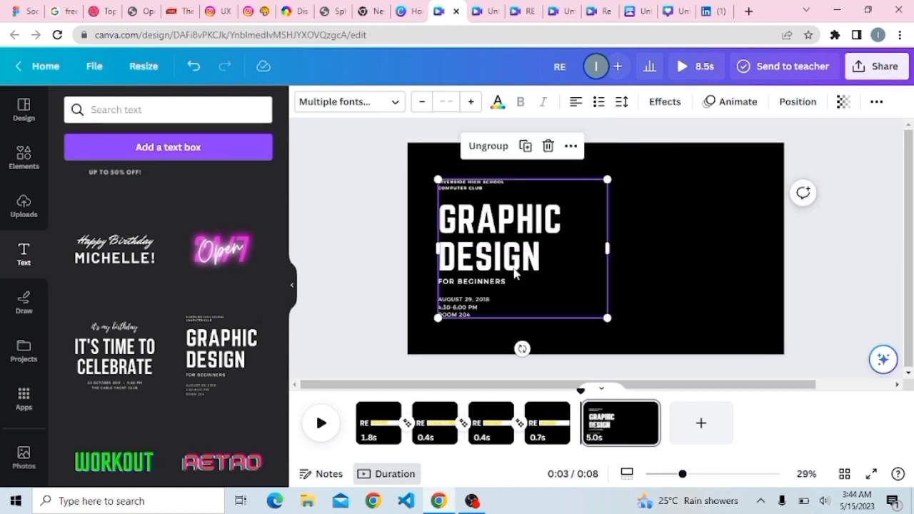
left_click(353, 248)
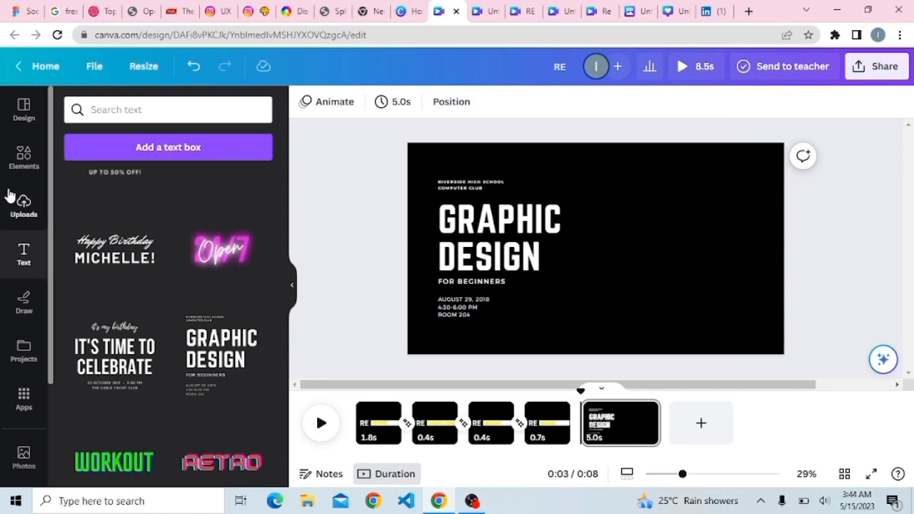
- Add a yellow square beside the text and stretch it into an upright rectangle about 496 wide and 784 high
left_click(23, 157)
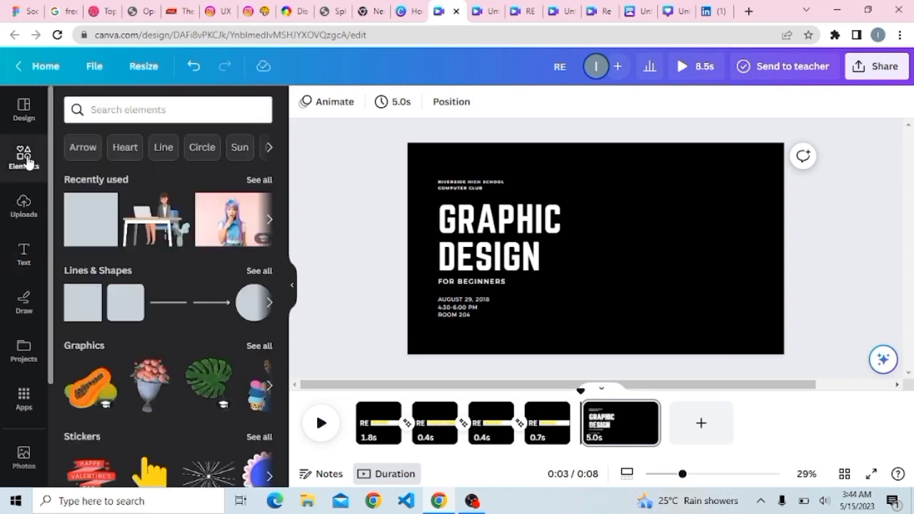
left_click(68, 304)
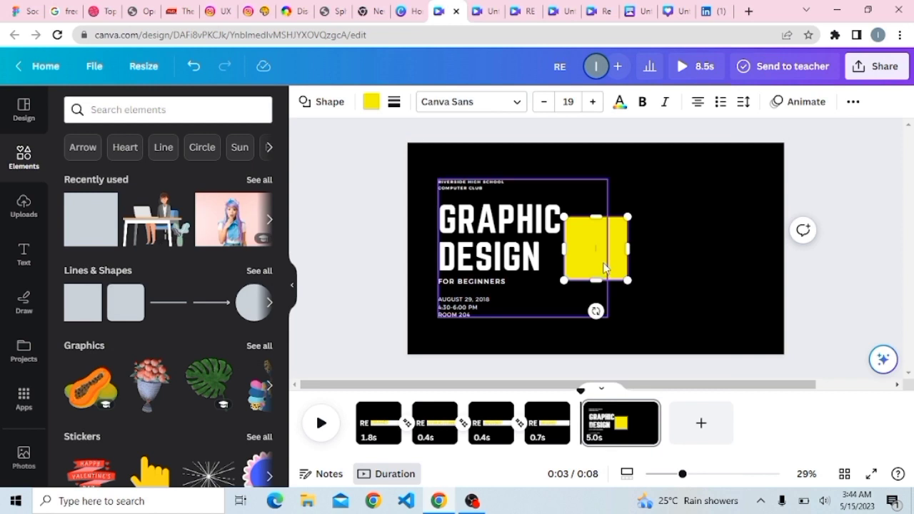
left_click_drag(605, 267, 706, 289)
left_click_drag(703, 250, 722, 257)
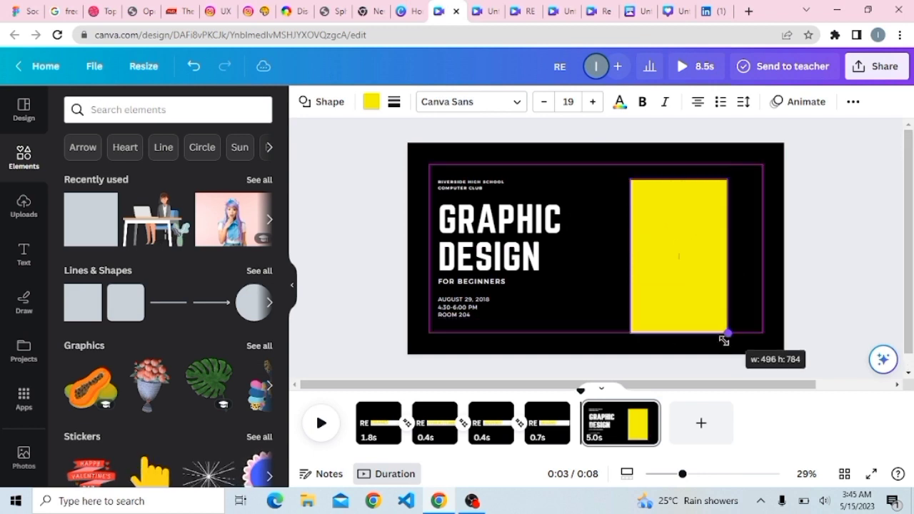
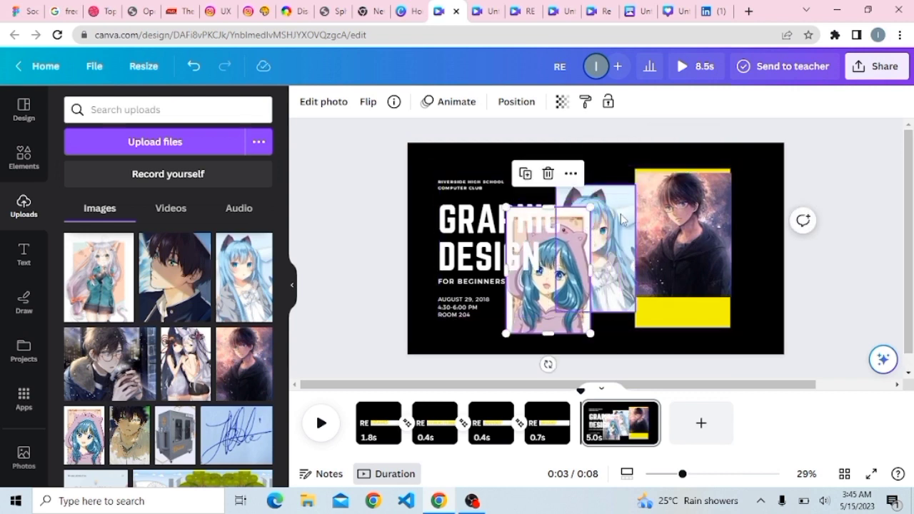
- Crop the photo of the boy in dark clothes to the yellow rectangle's height and park it at the page's right edge
left_click(660, 195)
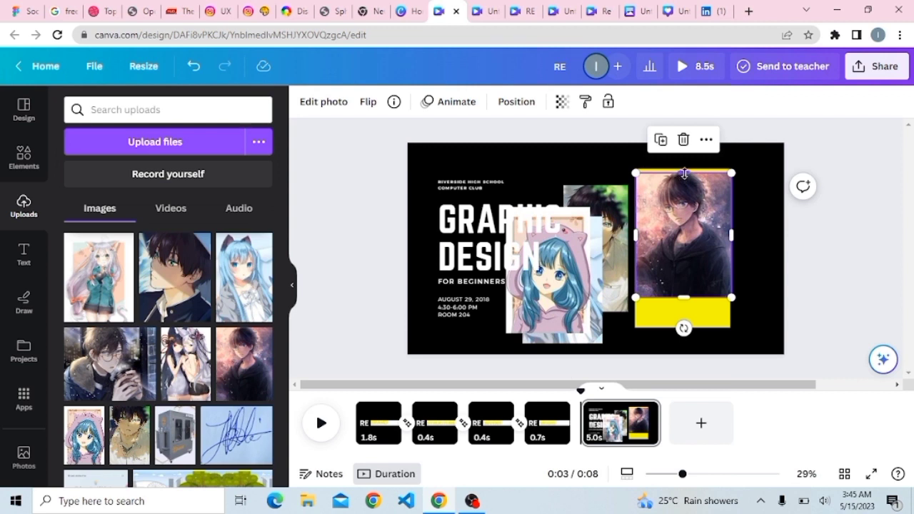
left_click_drag(684, 173, 684, 169)
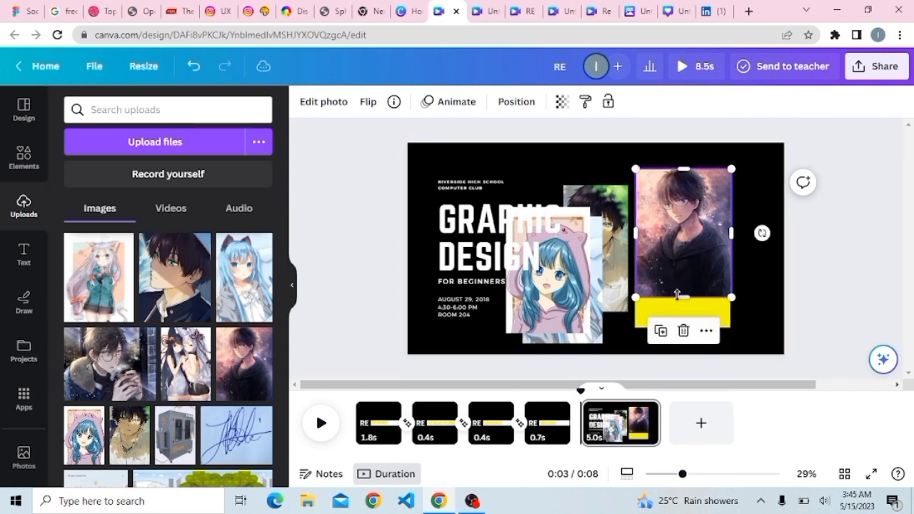
left_click_drag(684, 293, 683, 328)
left_click(763, 227)
left_click_drag(676, 240, 754, 204)
- Enlarge the cat-eared girl photo to match the yellow rectangle and park it at the page's right edge
left_click(571, 315)
left_click(576, 336)
left_click_drag(572, 289, 685, 246)
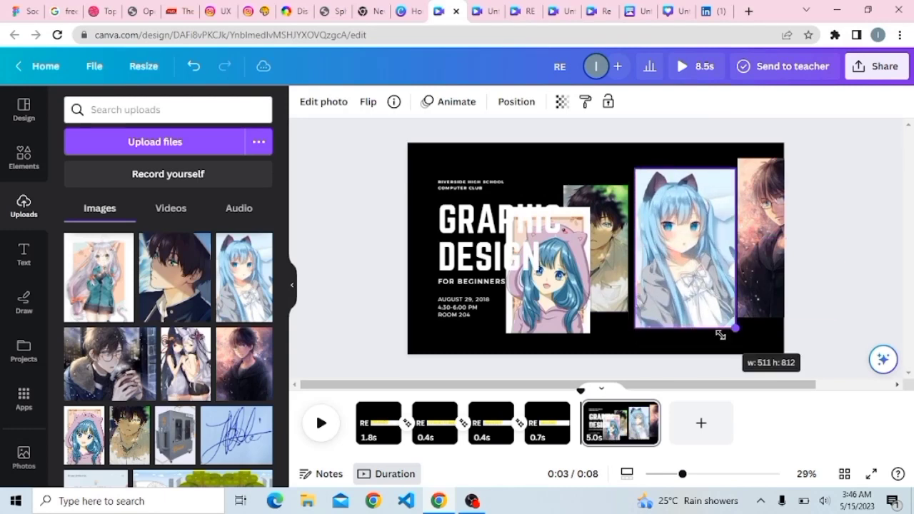
left_click_drag(684, 176, 780, 179)
- Enlarge and crop the pink-hooded girl photo to 488 by 812 over the yellow rectangle, and park it at the page's right edge
left_click(548, 275)
left_click_drag(549, 275, 677, 237)
left_click_drag(720, 296, 742, 328)
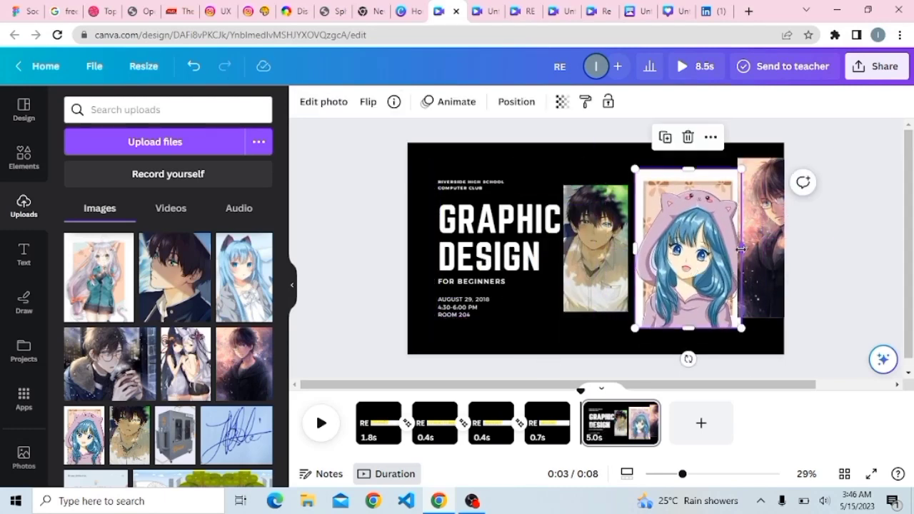
left_click_drag(742, 248, 731, 249)
left_click_drag(635, 169, 623, 149)
left_click_drag(624, 238, 635, 239)
left_click_drag(684, 150, 684, 169)
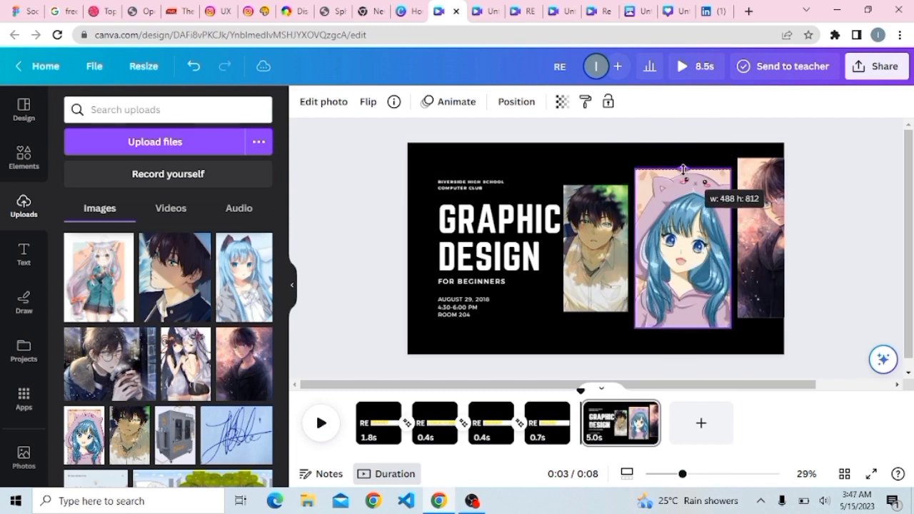
left_click_drag(704, 275, 794, 269)
- Place the white-shirted boy photo over the yellow rectangle and resize it to cover the rectangle exactly
left_click_drag(607, 274, 678, 258)
left_click_drag(700, 295, 727, 328)
left_click(733, 245)
left_click(711, 247)
left_click_drag(719, 248, 731, 248)
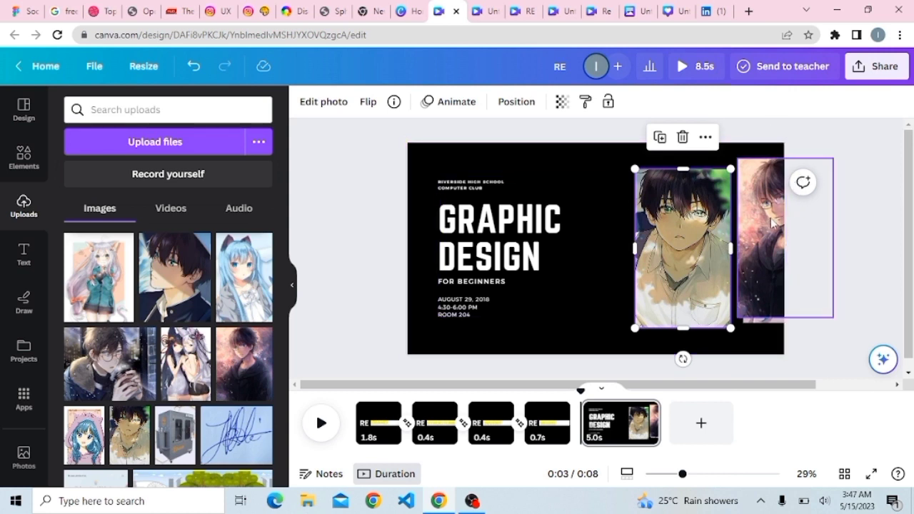
- Stack the pink-hooded girl photo directly below the white-shirted boy photo and group the two
left_click_drag(760, 232, 757, 301)
left_click_drag(659, 275, 658, 254)
left_click_drag(761, 273, 528, 334)
left_click(743, 268)
left_click_drag(744, 265, 660, 384)
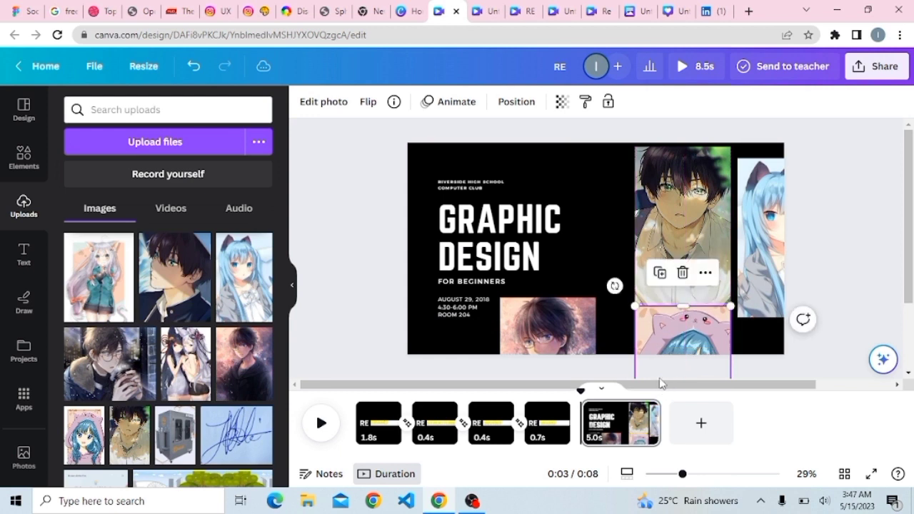
left_click(724, 226)
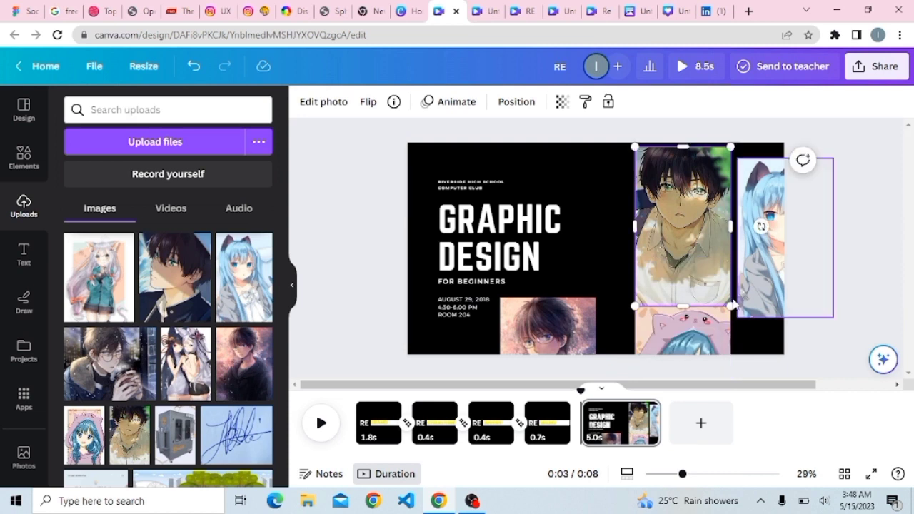
left_click(684, 313, "shift")
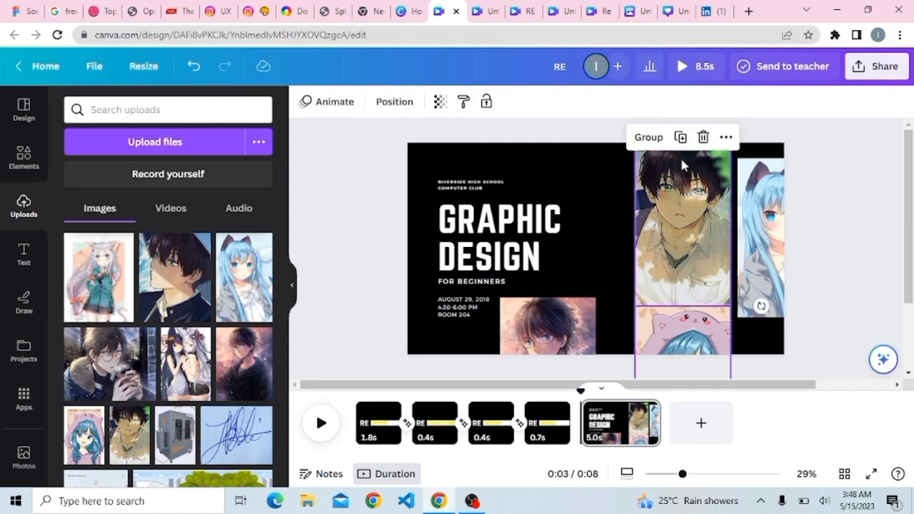
left_click(661, 148)
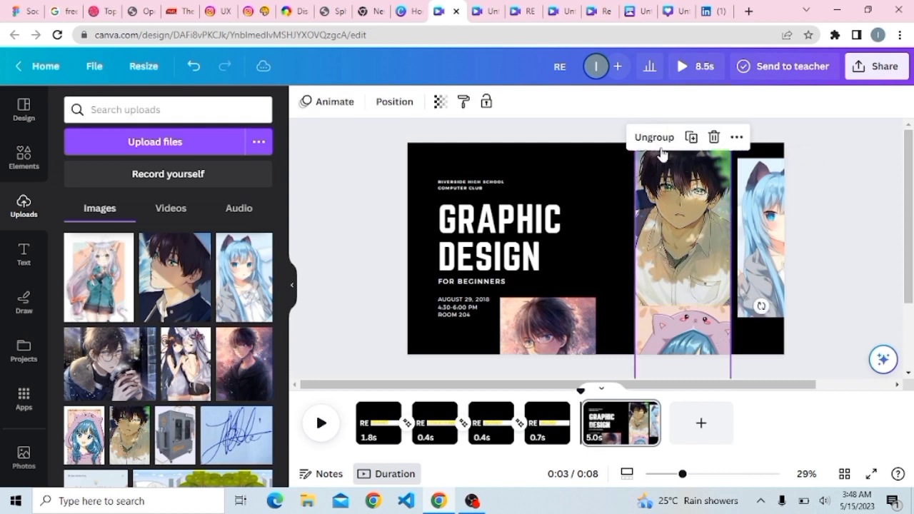
- Raise the photo group, align the dark-clothed boy photo directly below it and group them together
left_click_drag(696, 289, 695, 132)
left_click_drag(715, 212, 708, 187)
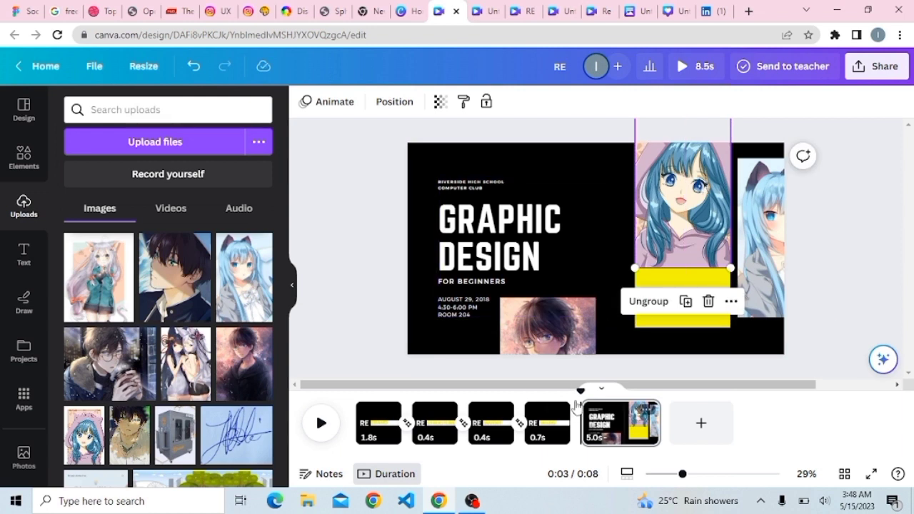
left_click(547, 351)
left_click_drag(546, 352, 681, 313)
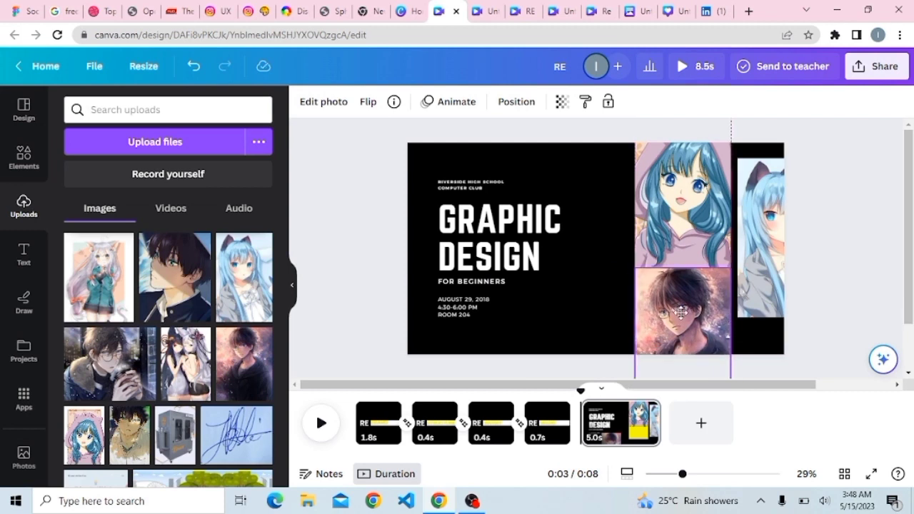
left_click(688, 208, "shift")
left_click(649, 138)
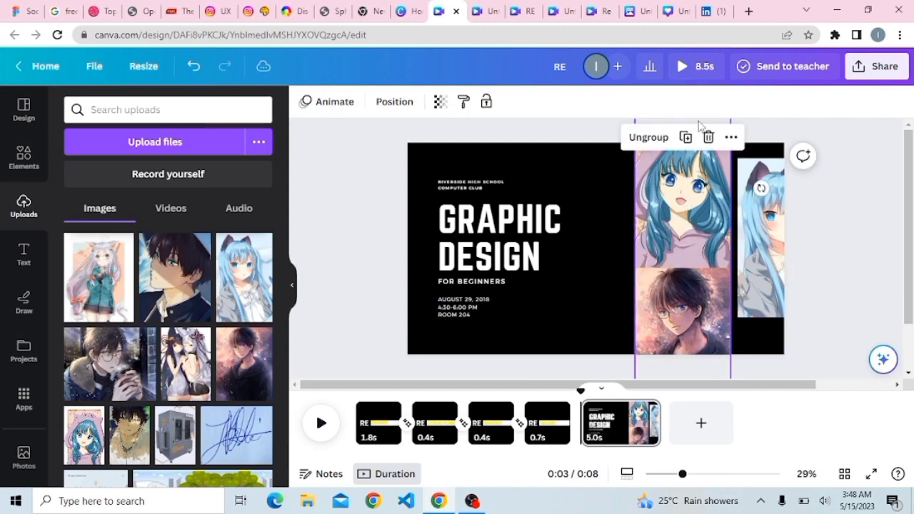
- Raise the three-photo group and attach the cat-eared girl photo directly below it as the last photo of the strip
left_click_drag(701, 327, 701, 143)
left_click_drag(766, 214, 663, 306)
left_click(705, 171)
key("ctrl+z")
key("ctrl+z")
key("ctrl+z")
key("ctrl+z")
key("ctrl+z")
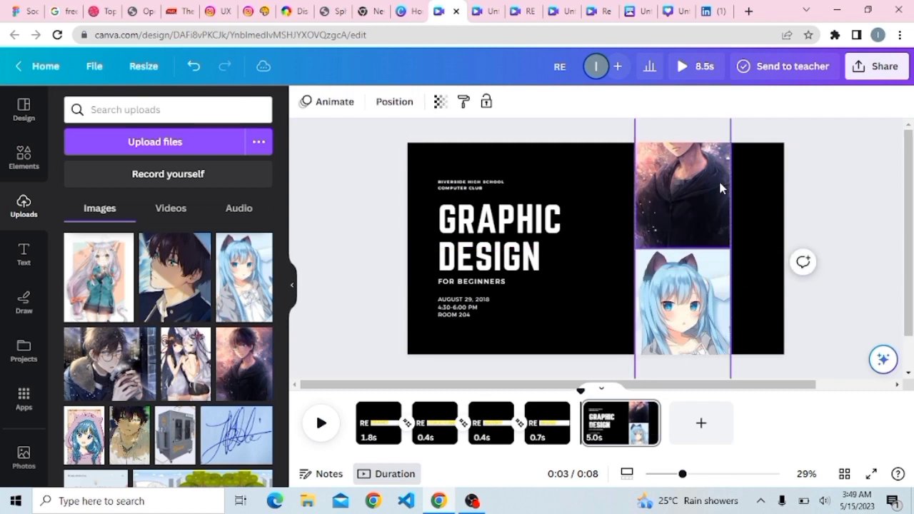
- Position the photo strip so the white-shirted boy photo exactly covers the yellow rectangle
left_click_drag(710, 338, 706, 361)
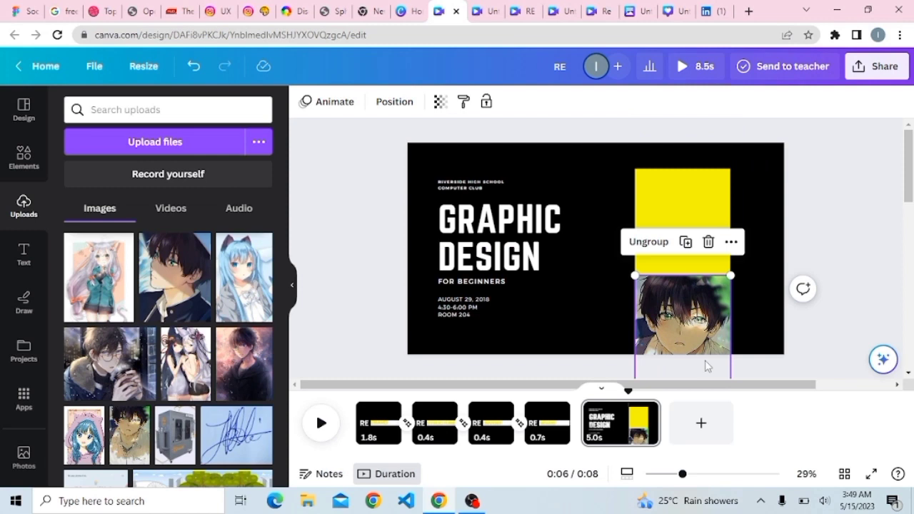
left_click_drag(700, 280, 697, 213)
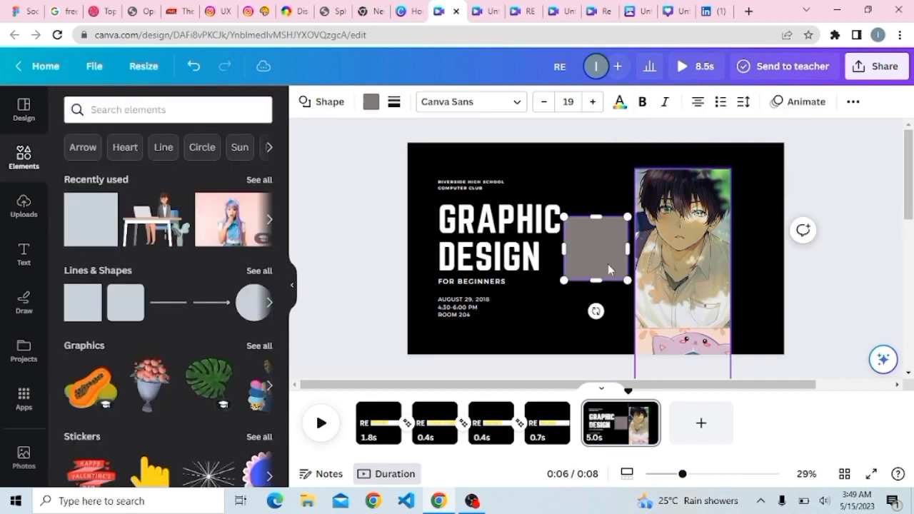
- Stretch a square shape over the part of the strip below the first photo and fill it with black
left_click_drag(596, 259, 758, 365)
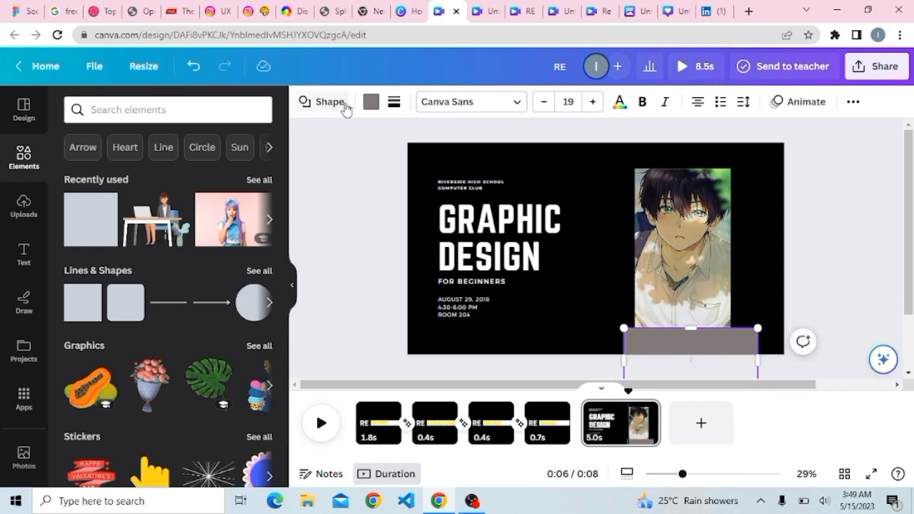
left_click(369, 103)
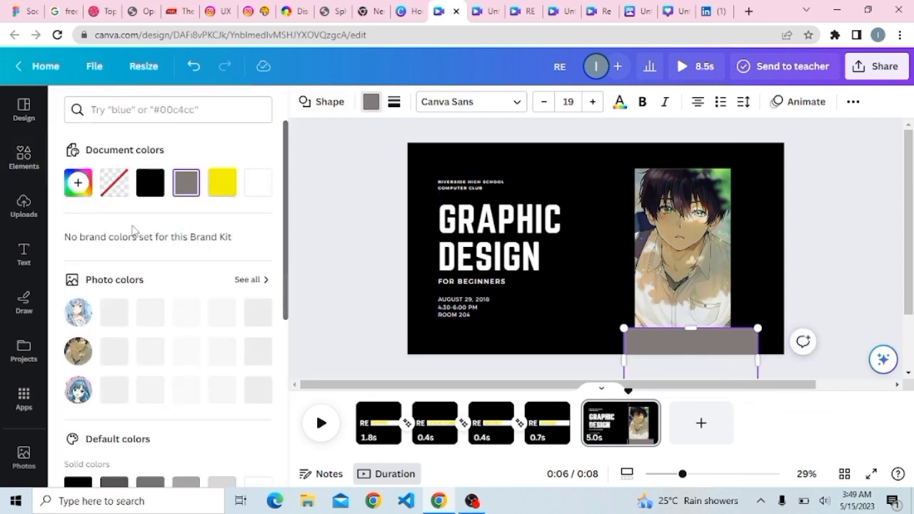
left_click(149, 184)
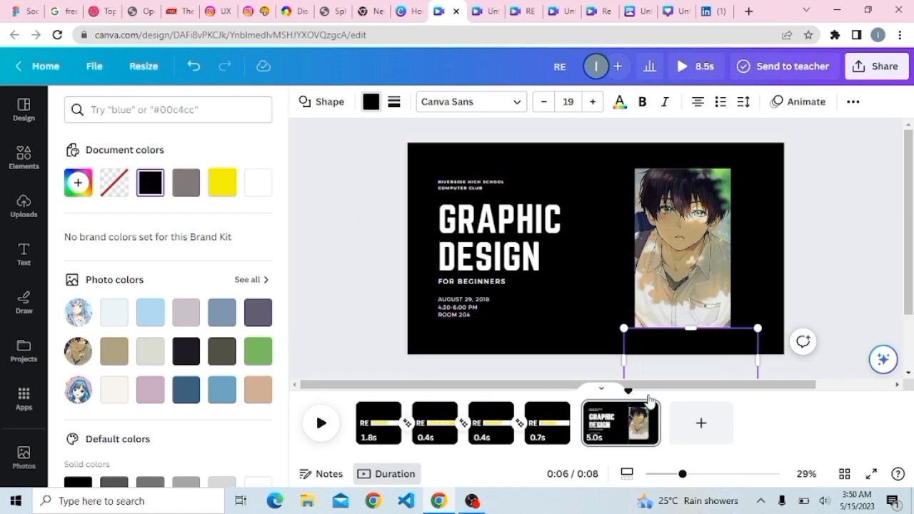
- Place a copy of the black masking rectangle directly above the visible photo
left_click(728, 348)
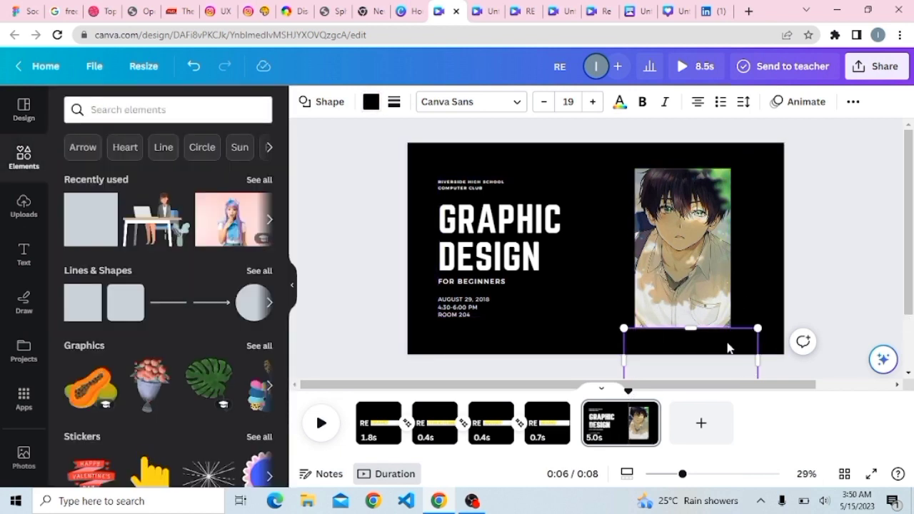
left_click_drag(712, 339, 678, 176)
left_click(835, 230)
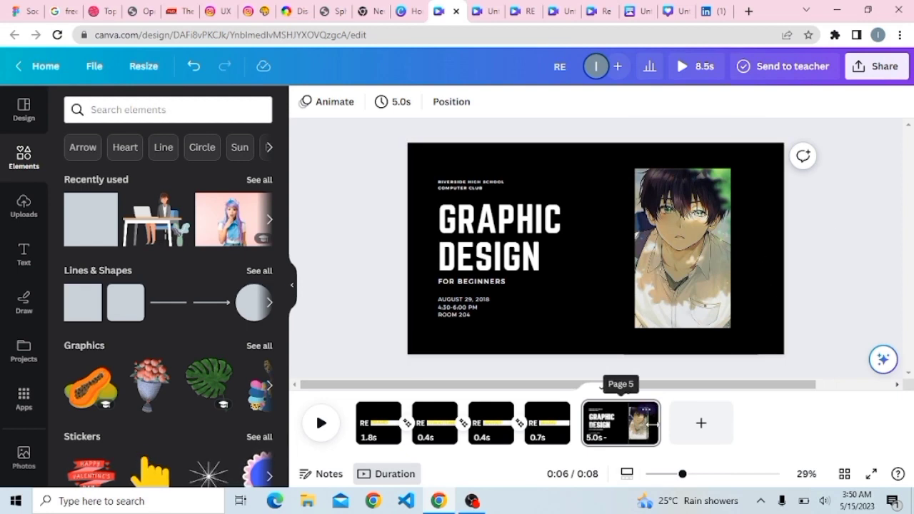
- Shorten the GRAPHIC DESIGN page to 2.9 seconds and duplicate it
left_click_drag(648, 426, 633, 429)
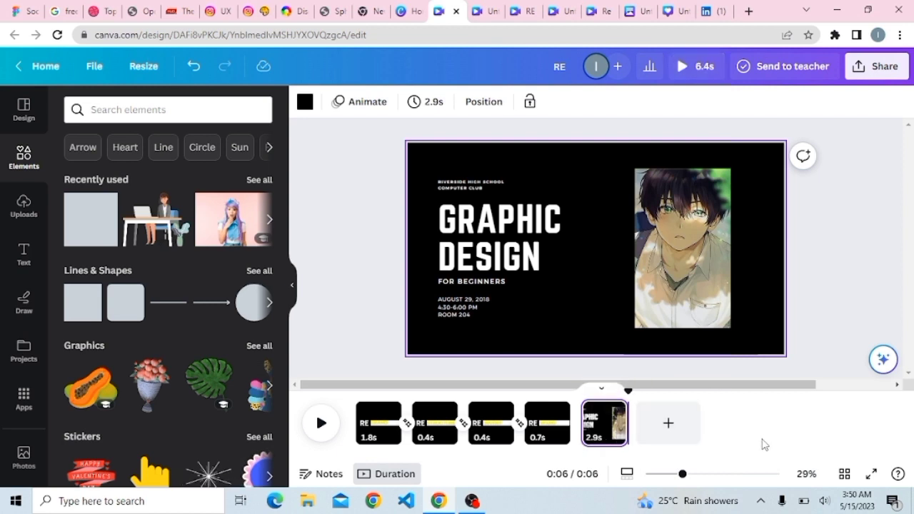
left_click(616, 411)
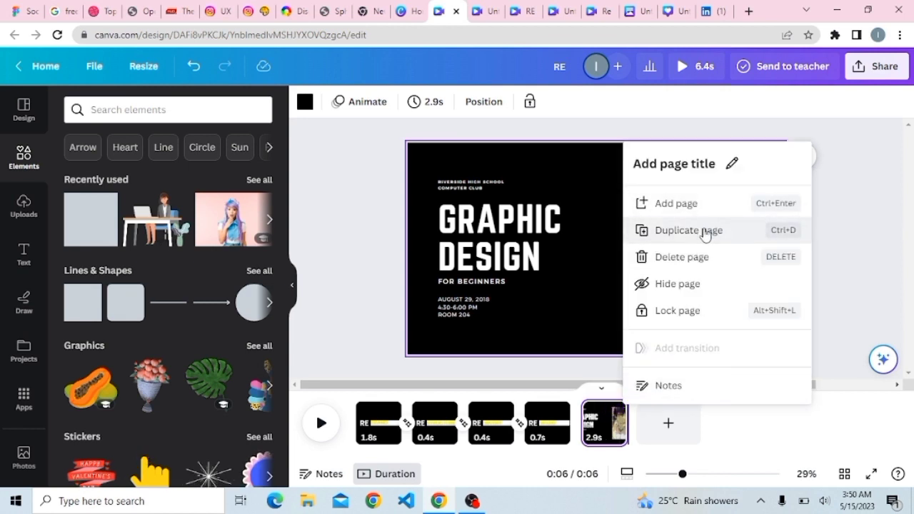
key("ctrl+d")
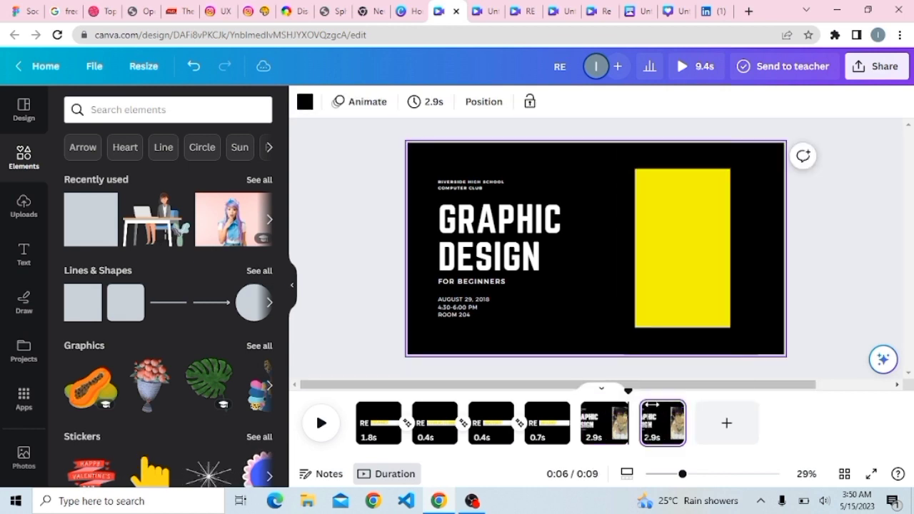
- On the duplicated page, raise the photo strip until the blue-haired girl in the purple hoodie fills the visible window
left_click_drag(685, 269, 678, 149)
left_click_drag(693, 253, 693, 221)
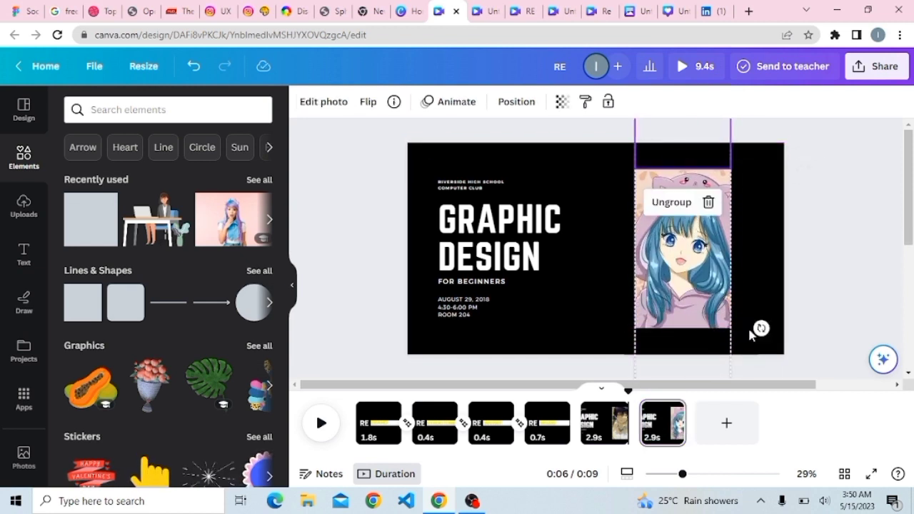
- Duplicate the purple-hoodie girl page and raise the copy's strip until the dark-jacketed boy photo fills the visible window
left_click(675, 413)
left_click(750, 230)
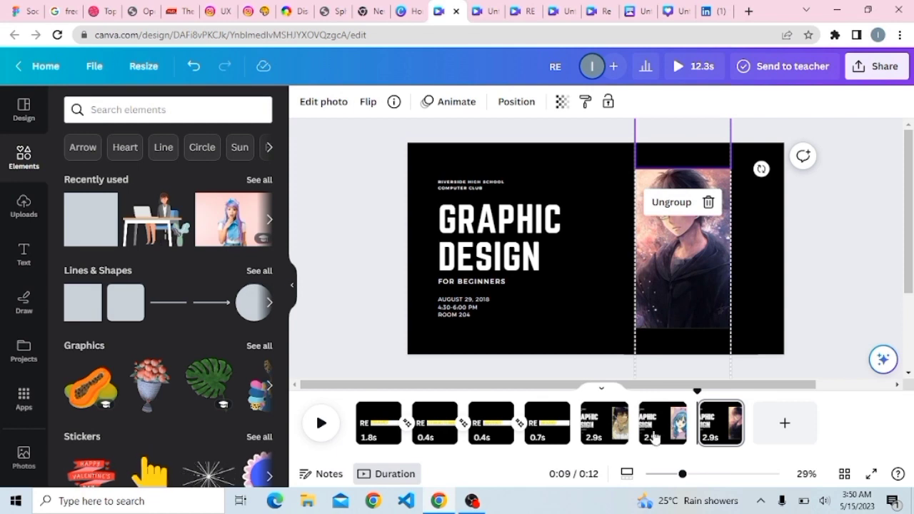
- Duplicate the dark-jacketed boy page and raise the copy's strip until the cat-eared girl photo fills the visible window
left_click(733, 411)
left_click(808, 230)
left_click(688, 307)
left_click_drag(688, 308, 670, 226)
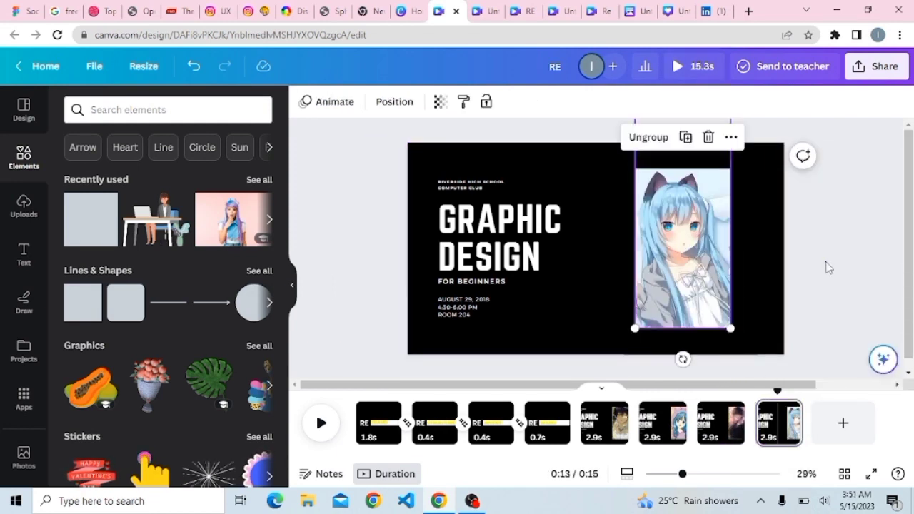
left_click(827, 267)
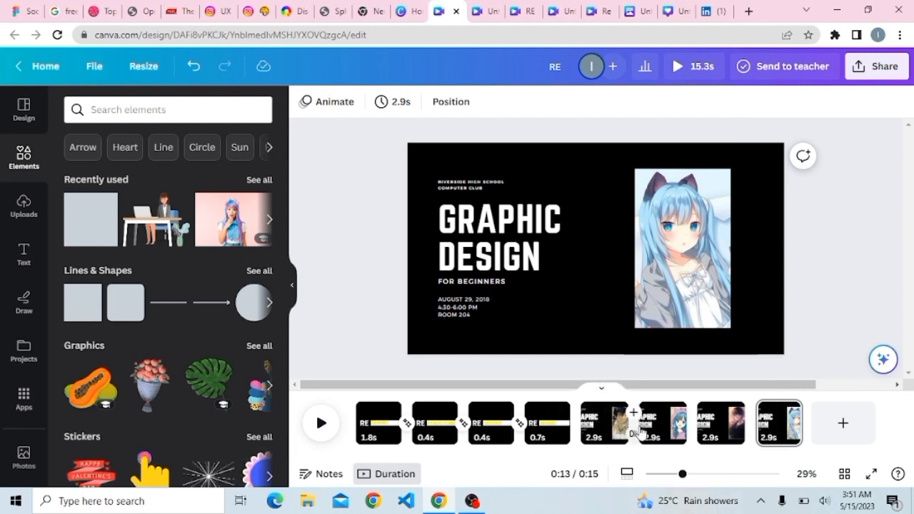
- Add a Match & Move transition between the first two GRAPHIC DESIGN pages and apply it between all pages
mouse_move(639, 427)
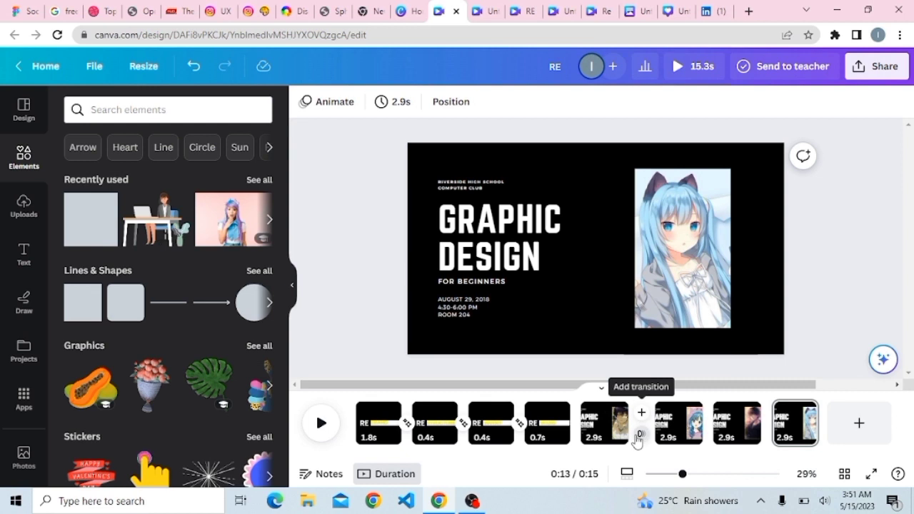
left_click(640, 435)
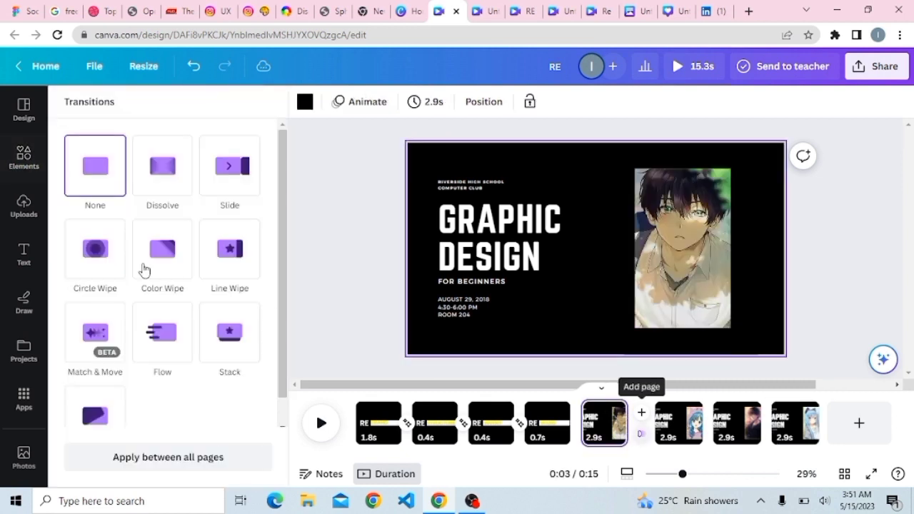
left_click(100, 353)
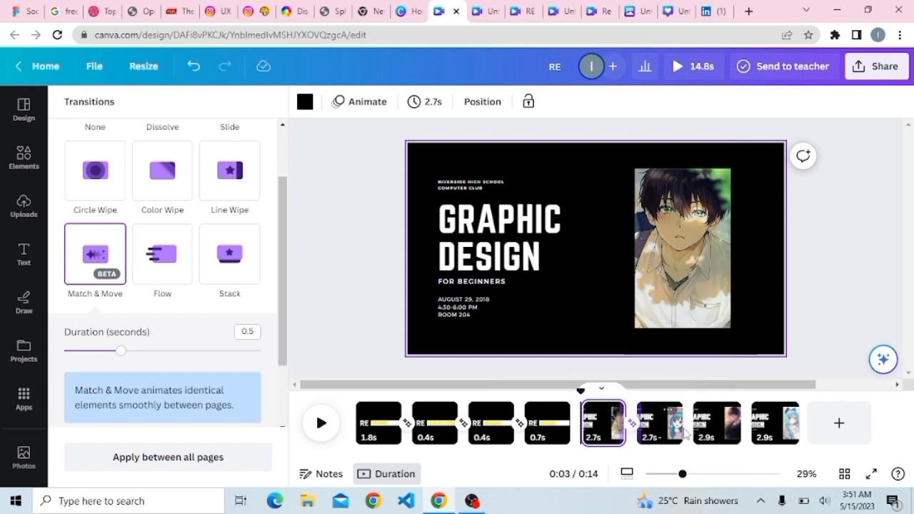
mouse_move(681, 433)
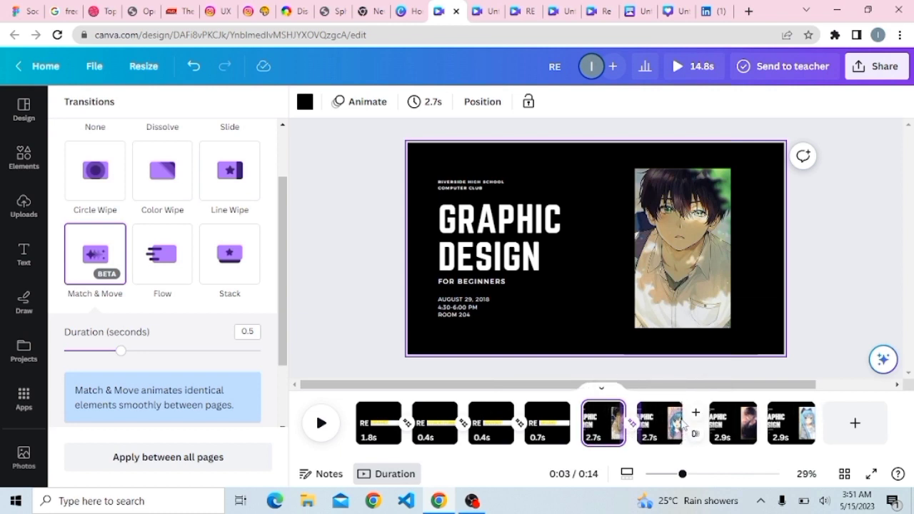
left_click(119, 461)
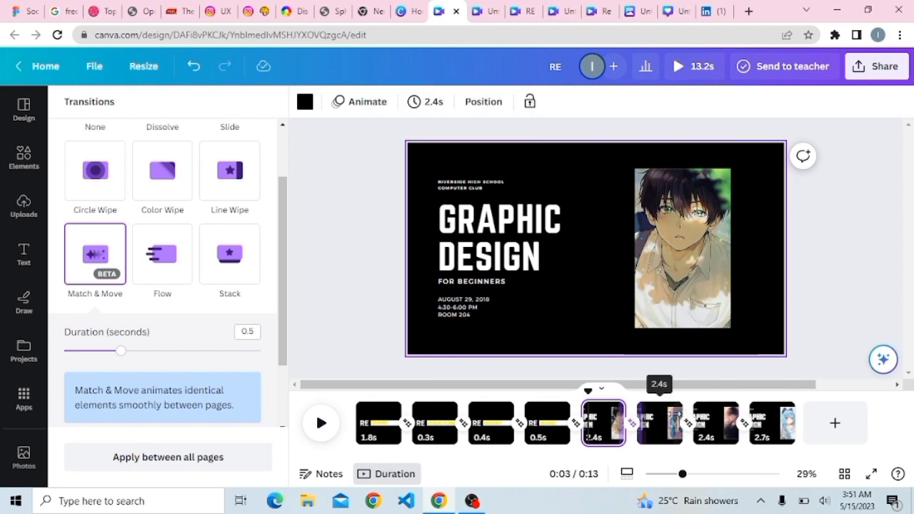
- Shorten the first three GRAPHIC DESIGN pages to 1.8, 0.3 and 0.9 seconds respectively
left_click_drag(664, 416, 658, 417)
left_click_drag(737, 416, 665, 418)
left_click_drag(624, 418, 614, 418)
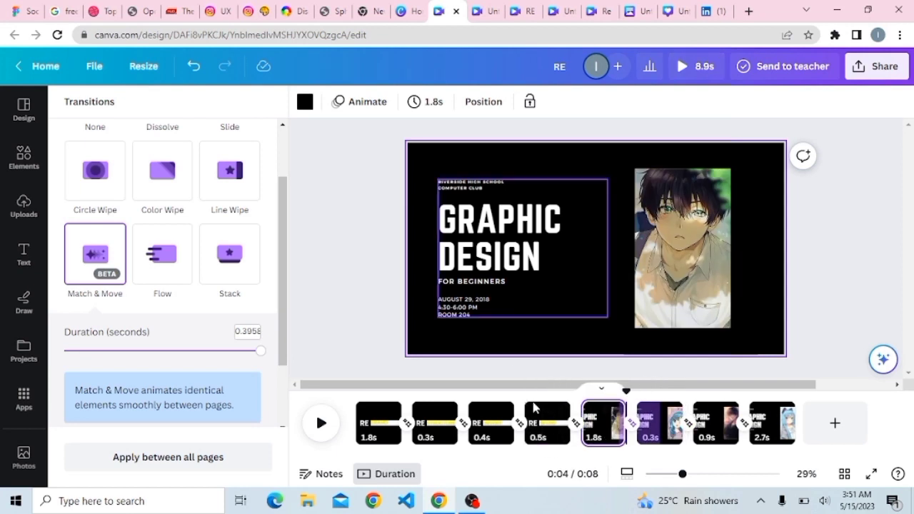
- Set the transition between the RE WARD page and the first GRAPHIC DESIGN page to None
left_click(577, 427)
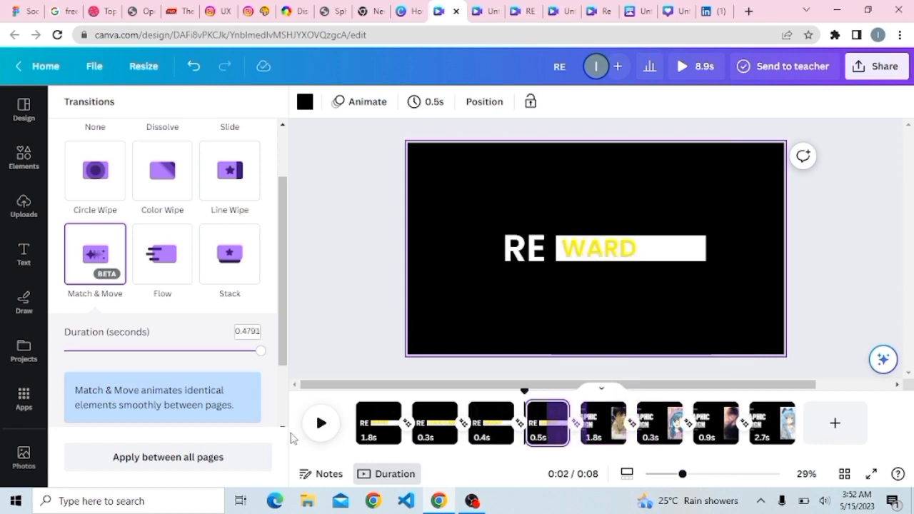
scroll(163, 214, "up", 2)
left_click(92, 178)
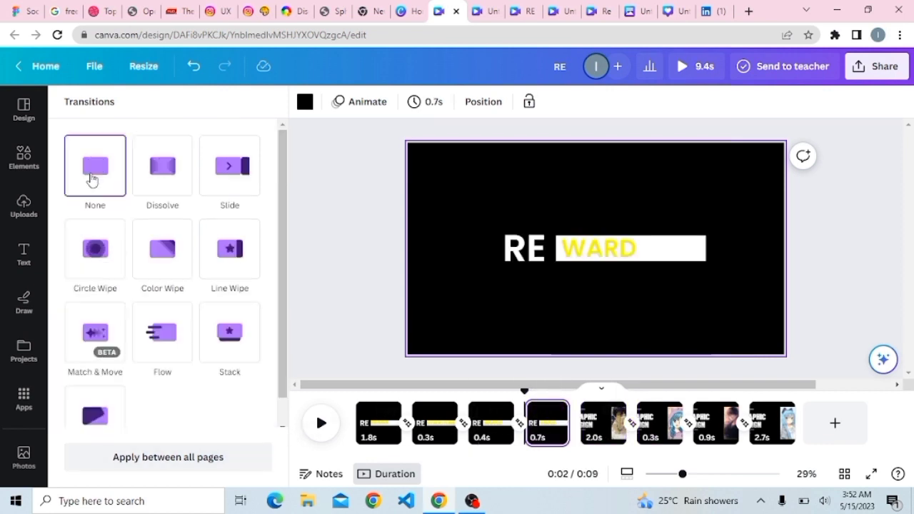